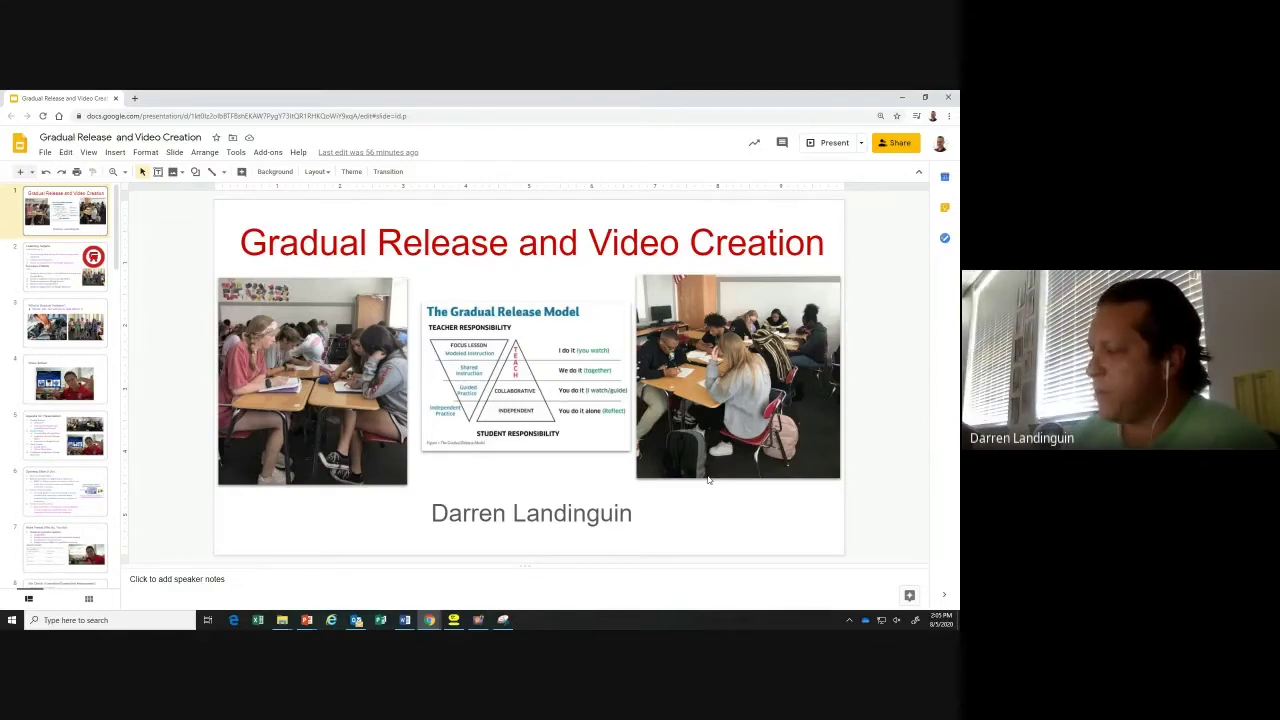
Advance through the filmstrip to slide 3, 'What is Gradual Release?', with its engine and students photos
click(85, 278)
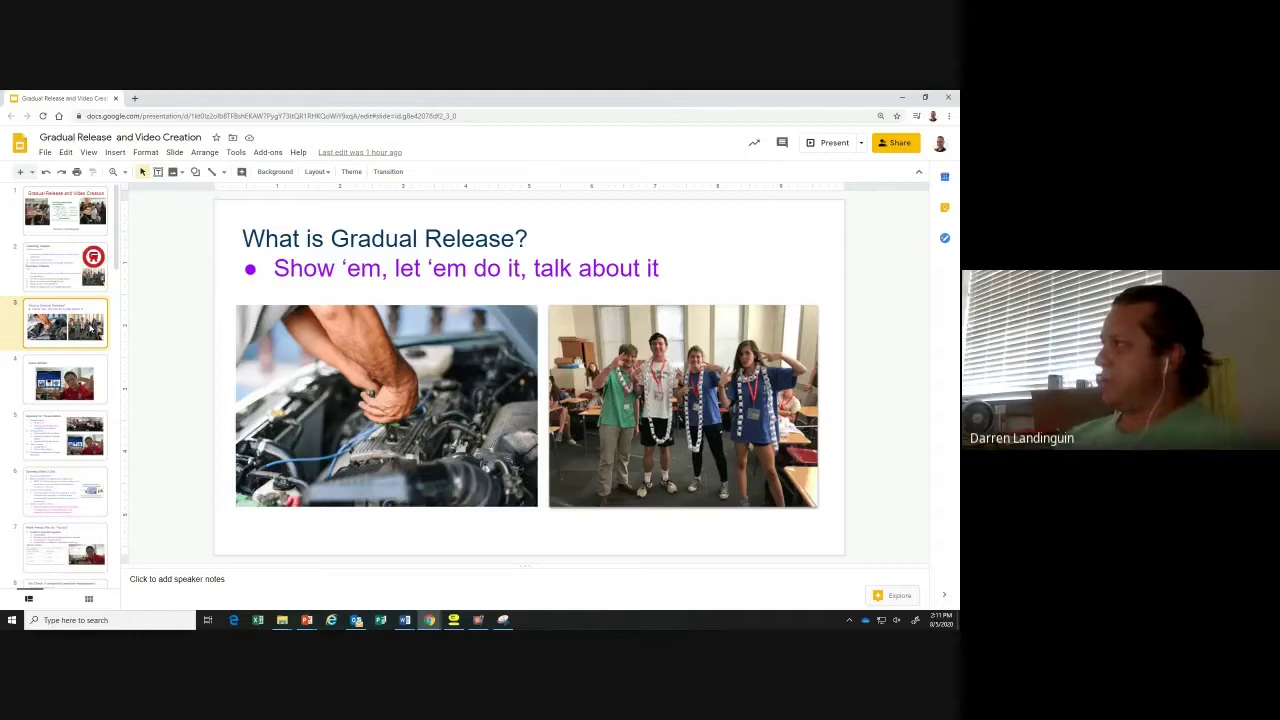
Enlarge the engine photo over most of slide 3, send the students photo to back, and shift the engine photo right and down
click(356, 375)
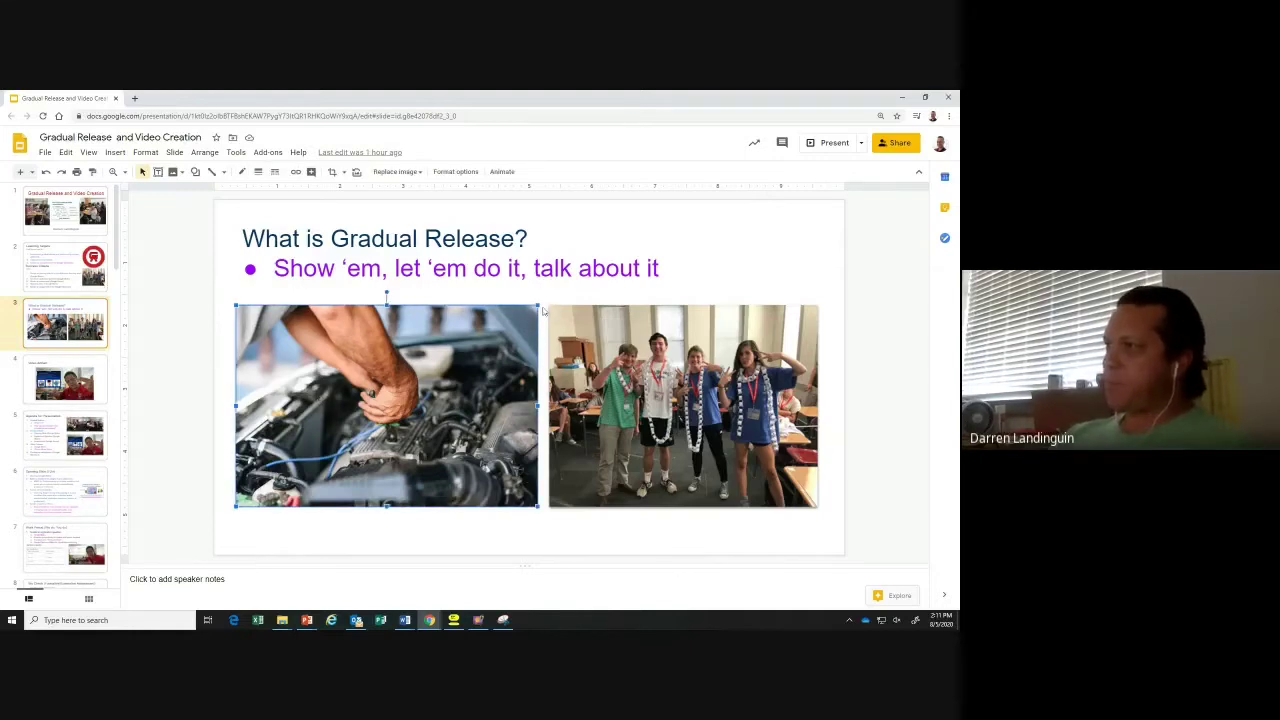
drag(538, 306, 713, 256)
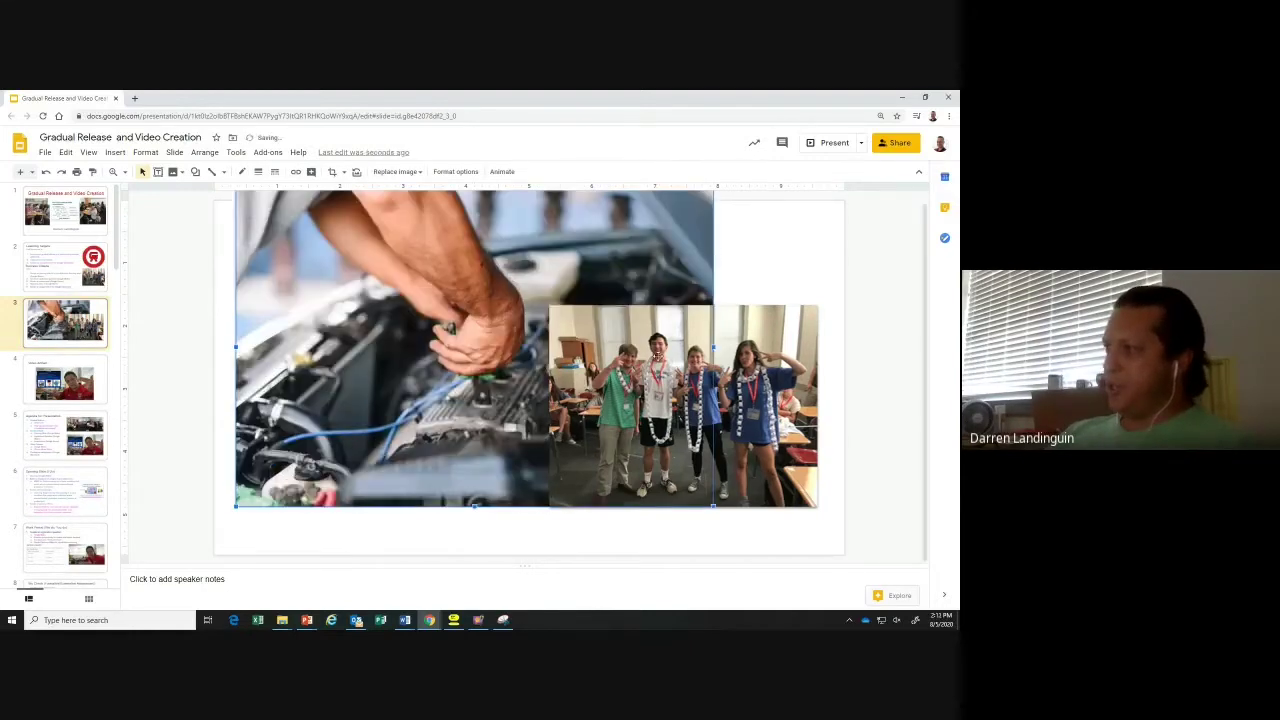
right_click(744, 358)
mouse_move(789, 368)
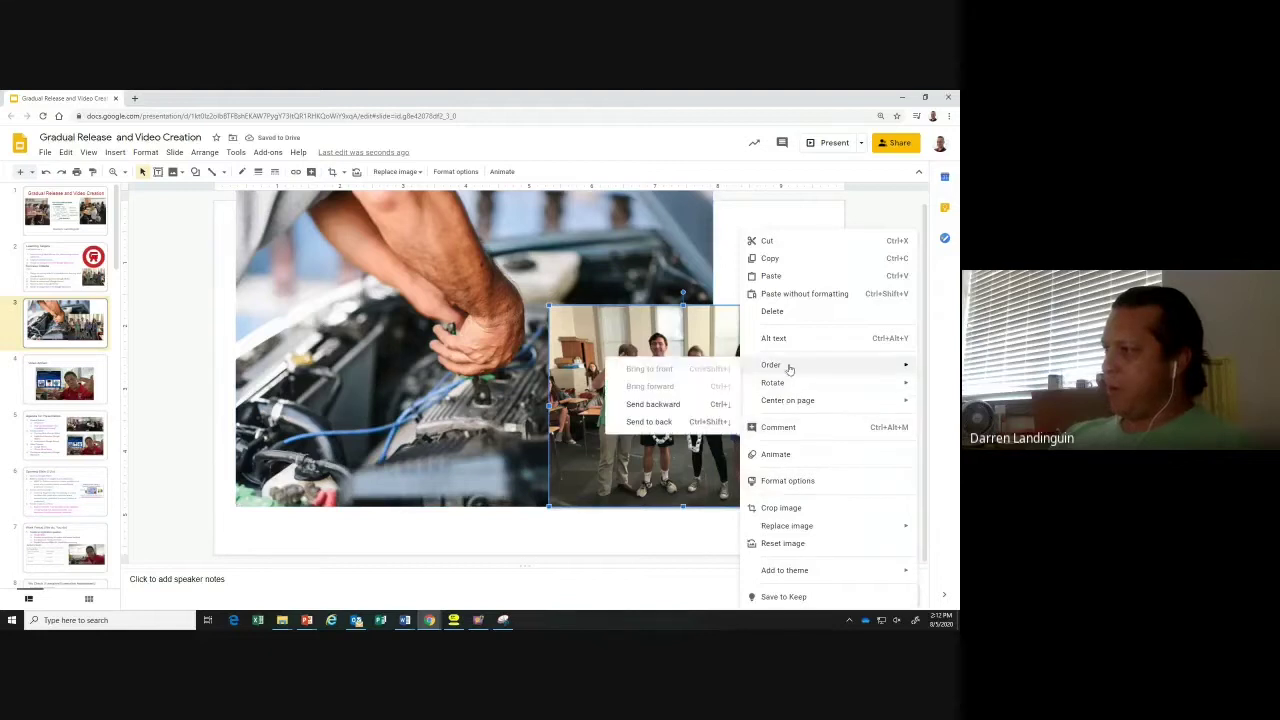
click(690, 421)
drag(502, 371, 540, 391)
click(838, 398)
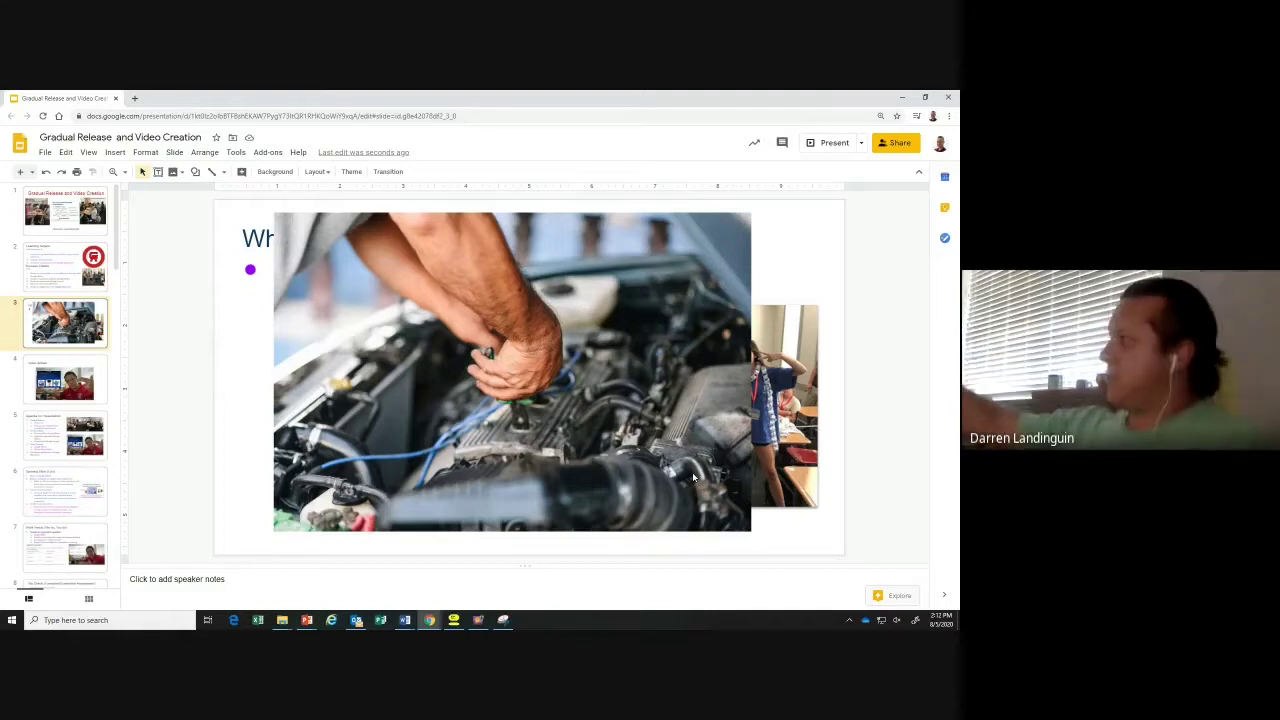
Shrink the engine photo proportionally and move it back beside the students photo below the bullet
click(730, 528)
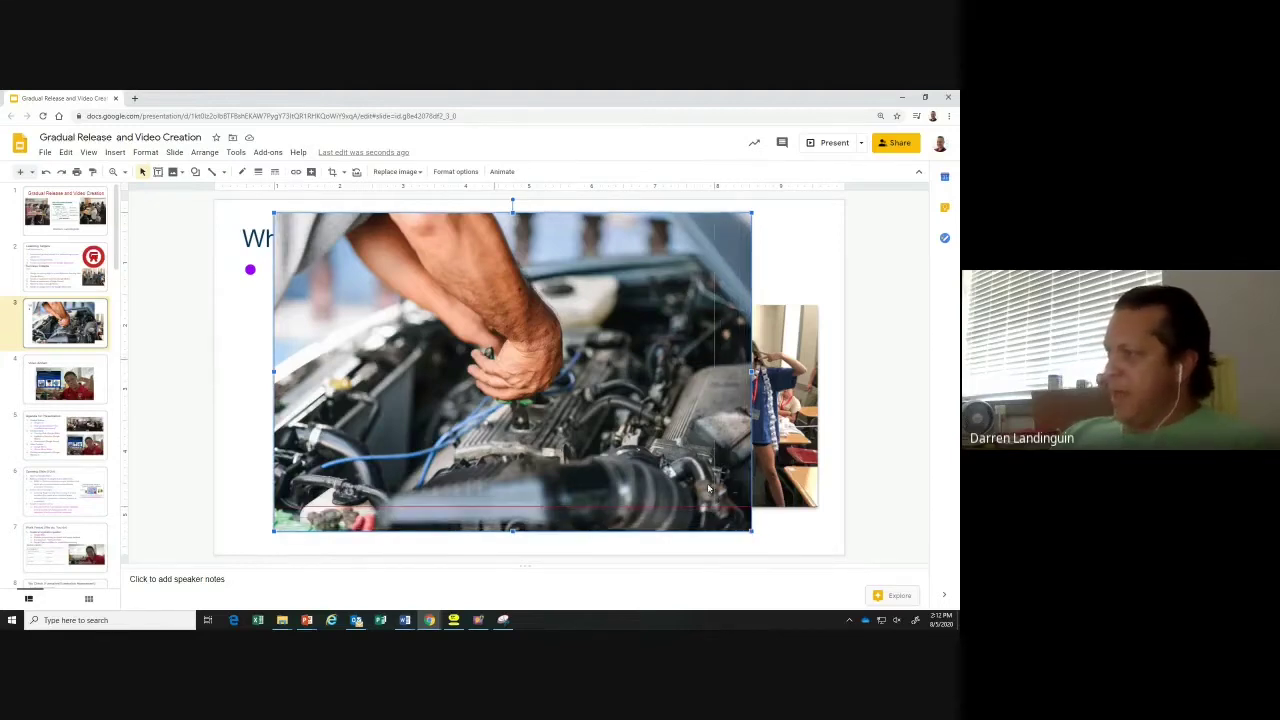
drag(630, 390, 578, 336)
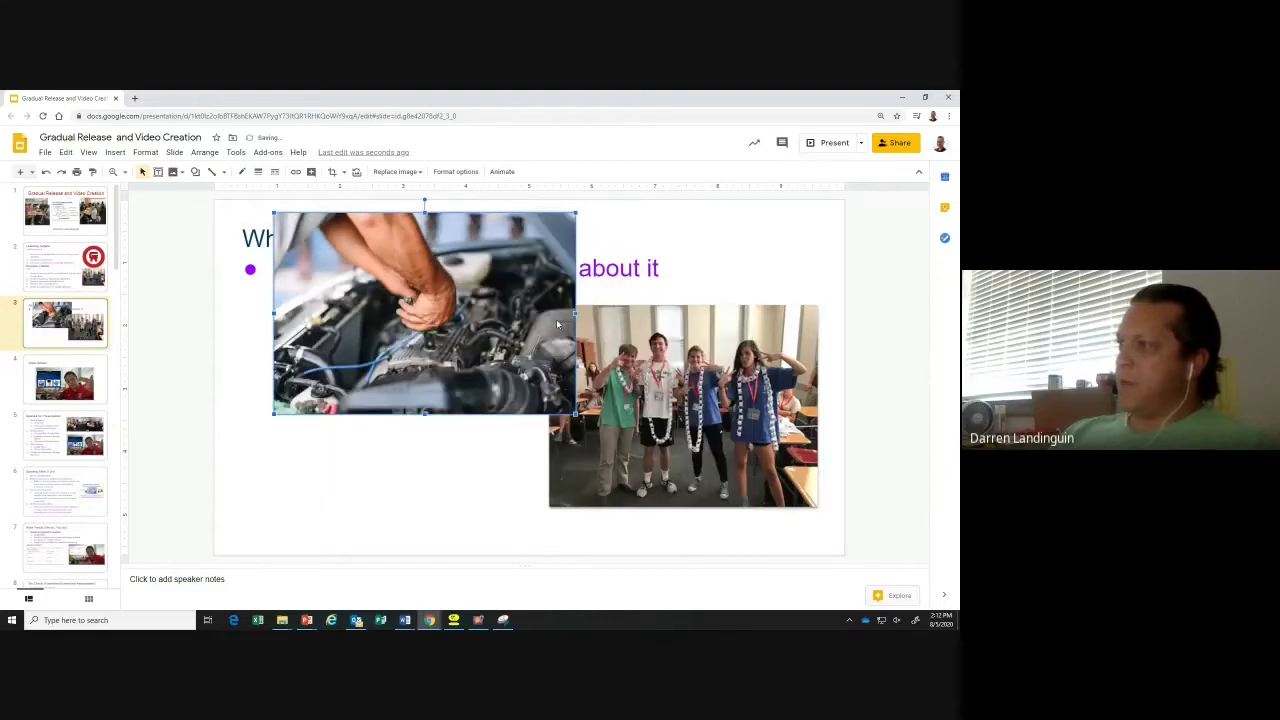
drag(483, 412, 440, 505)
click(885, 441)
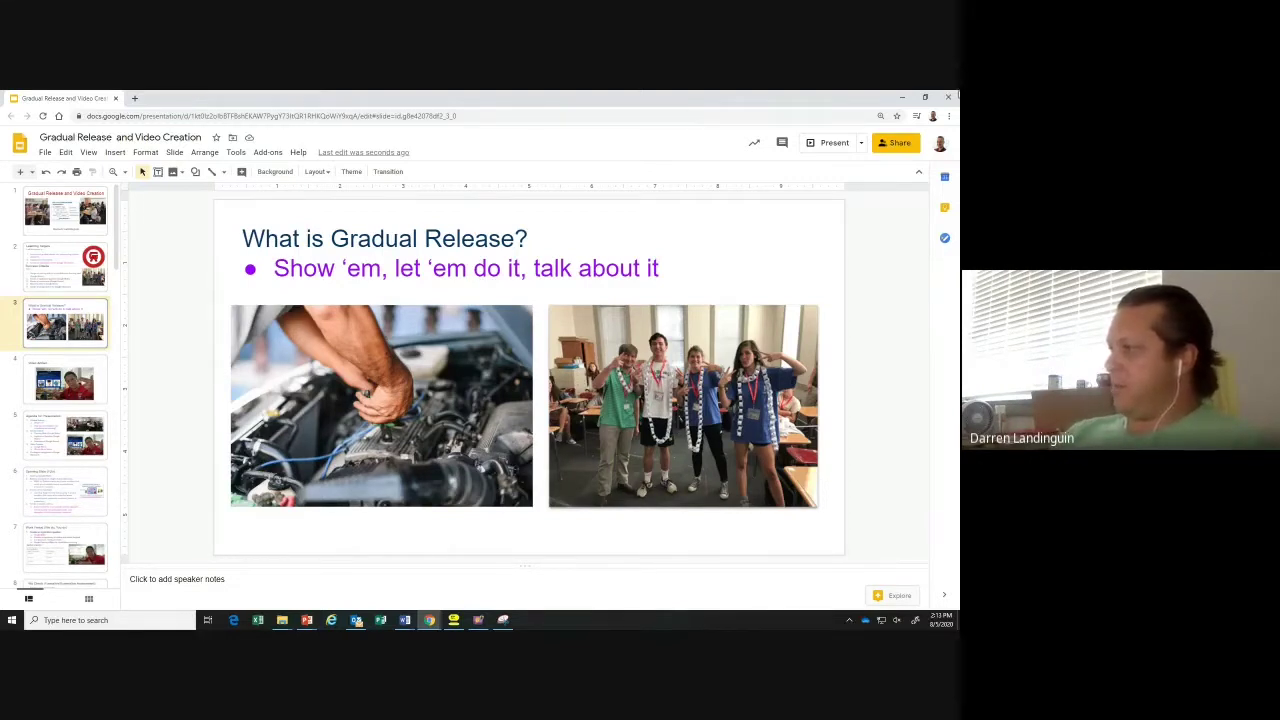
Send the engine photo behind the classroom photo
click(449, 403)
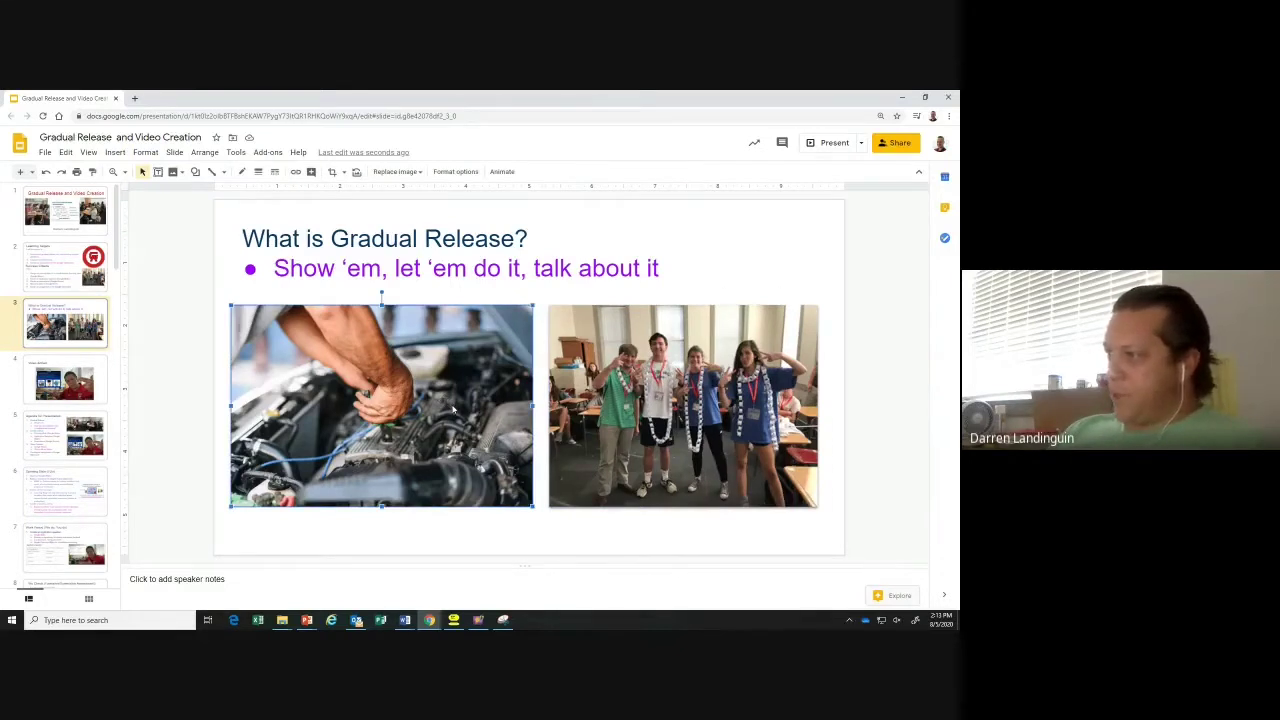
right_click(453, 408)
mouse_move(531, 366)
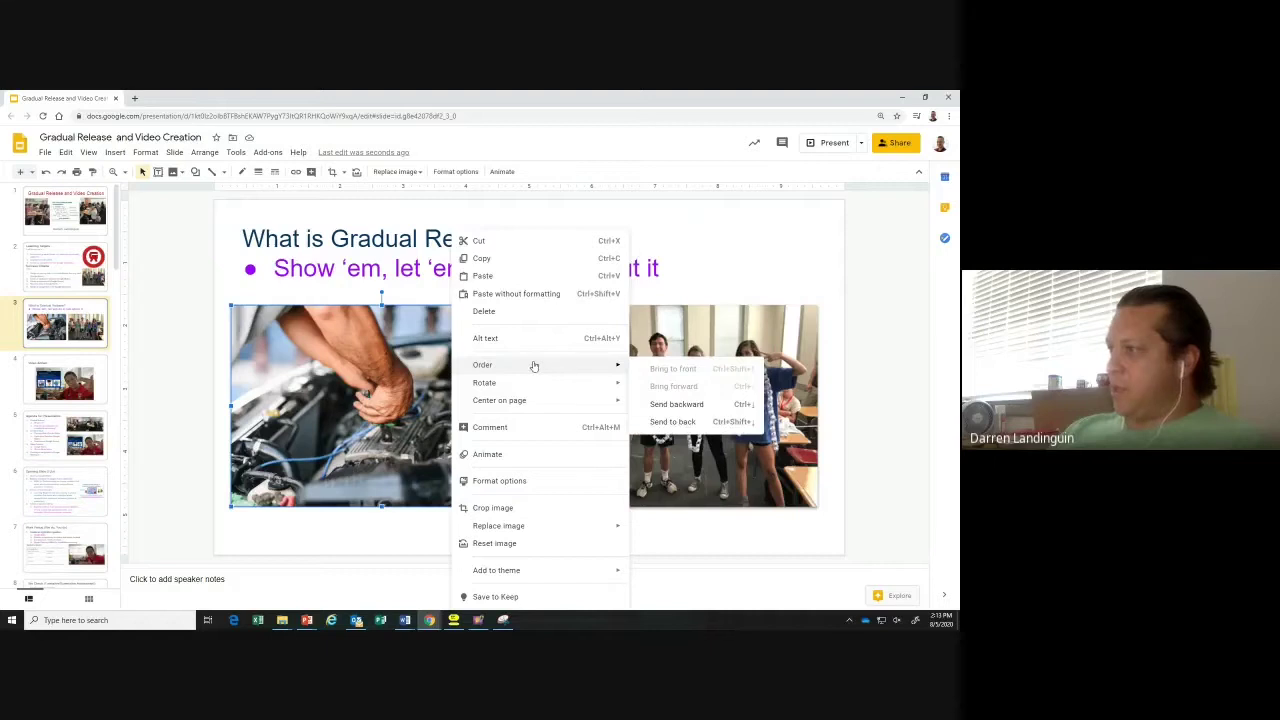
click(680, 422)
Enlarge the classroom photo up toward the title so it overlaps the engine photo and bullet
click(675, 420)
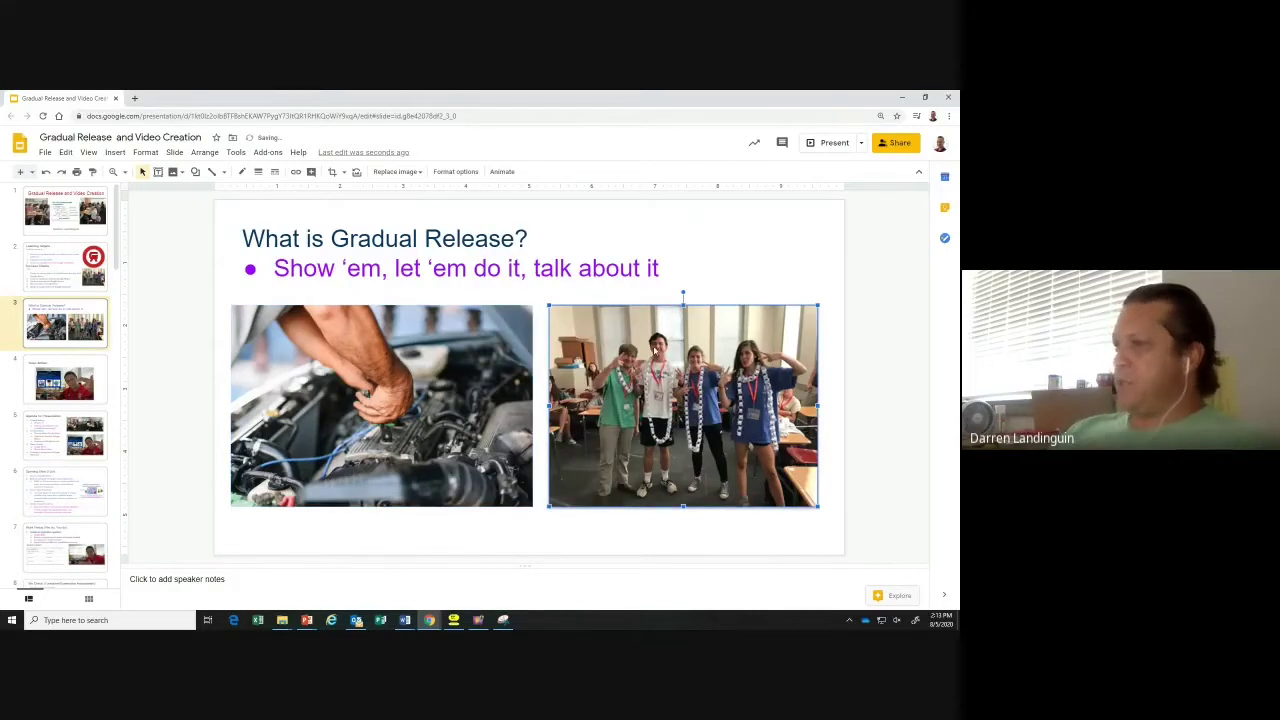
drag(818, 304, 343, 228)
drag(640, 374, 636, 392)
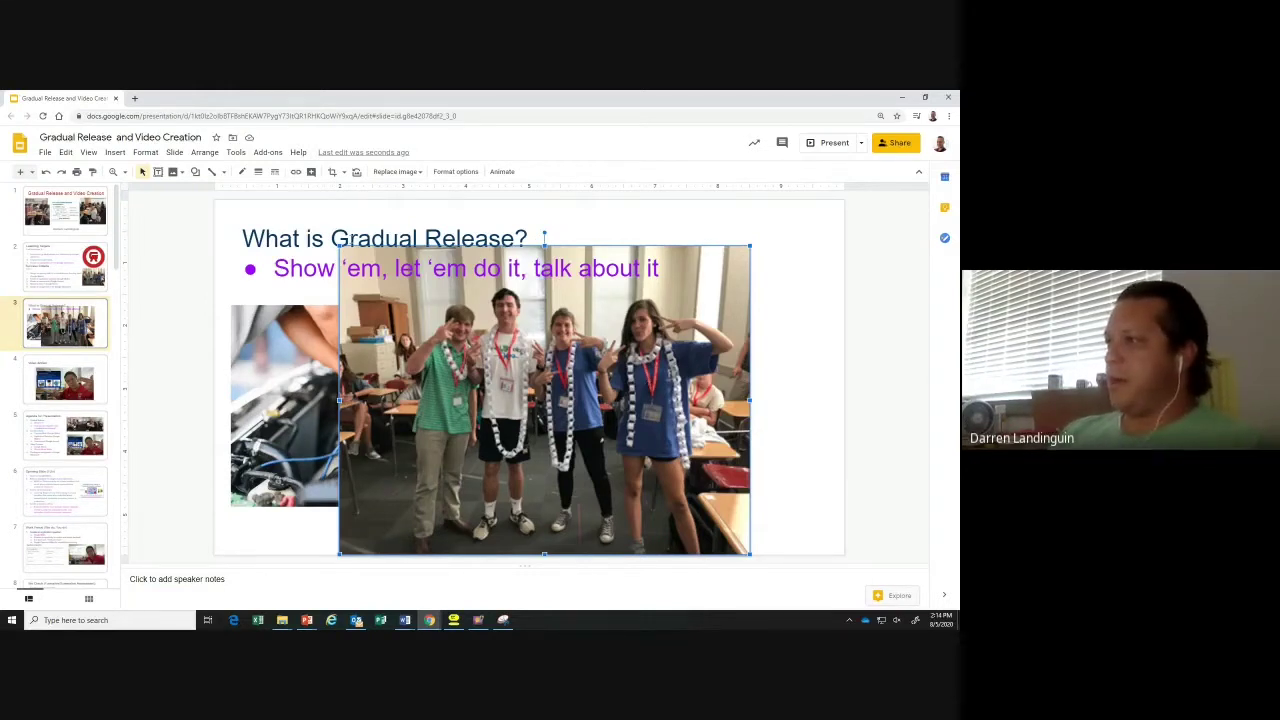
Resize the classroom photo back beside the engine photo, then go to slide 4, 'Video Artifact'
drag(341, 246, 545, 401)
drag(647, 473, 662, 377)
drag(766, 461, 794, 506)
click(792, 540)
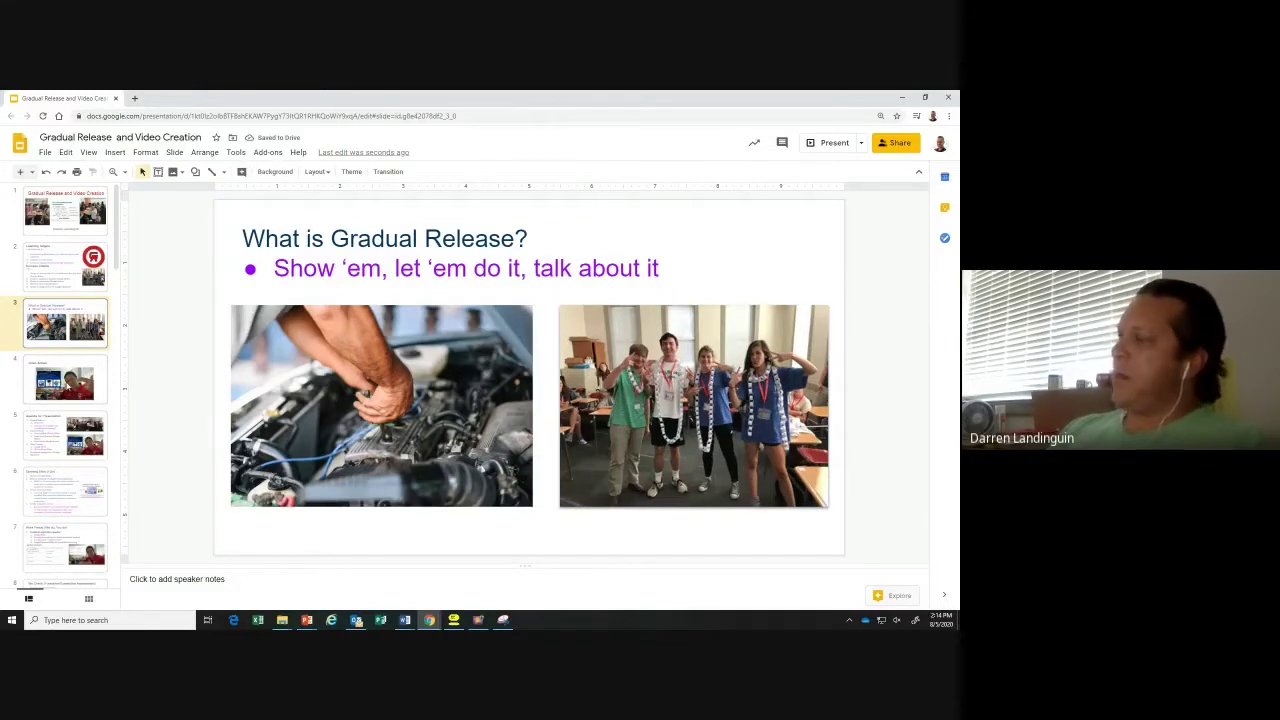
click(65, 381)
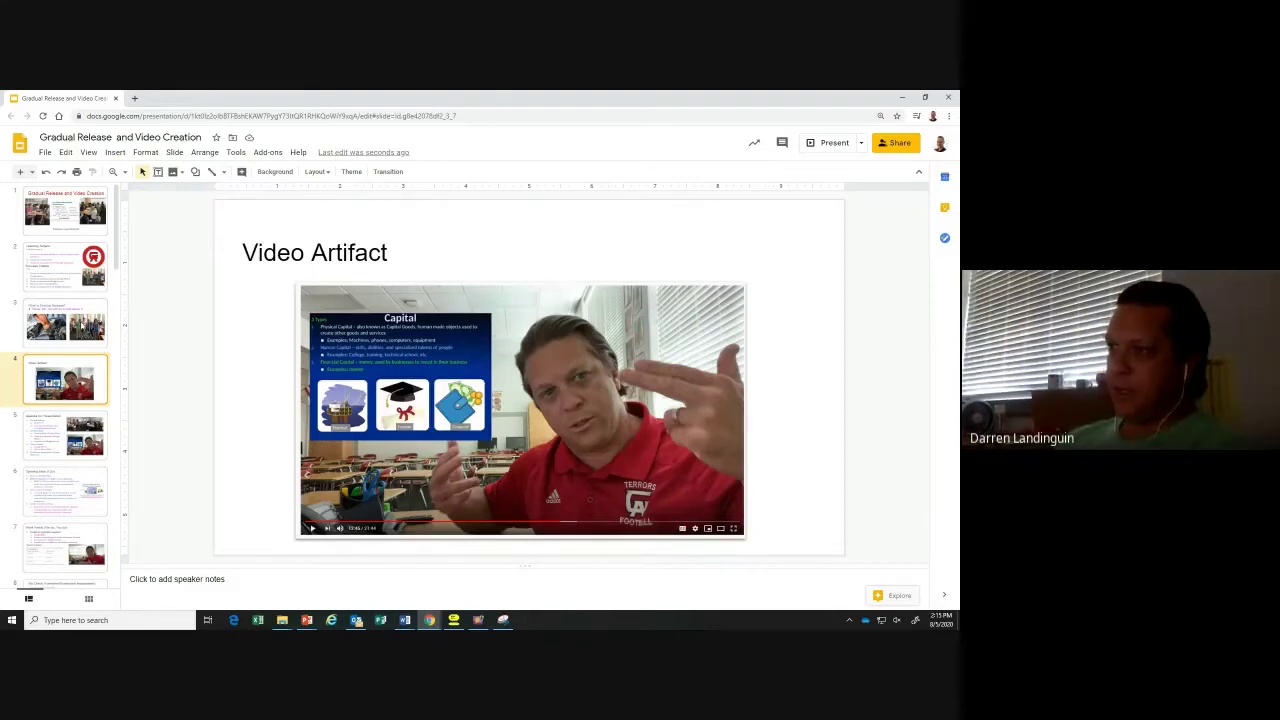
Step back to the previous slide in the deck
key(Up)
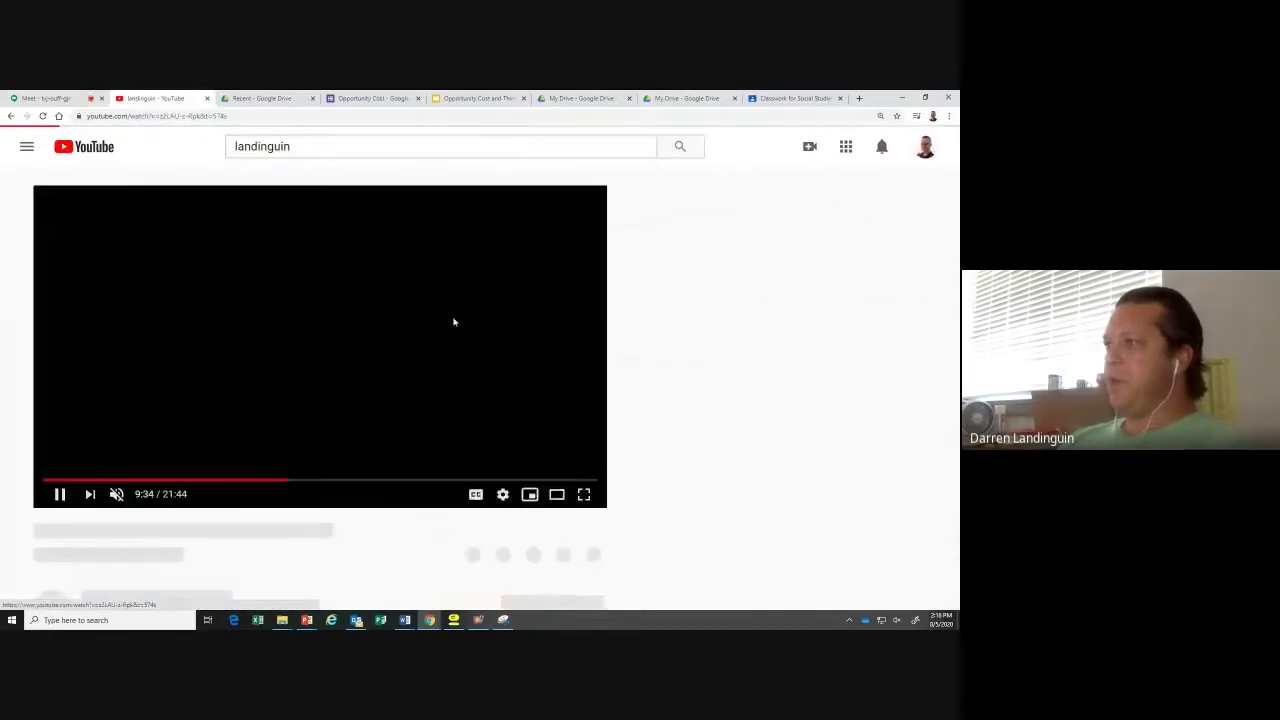
Jump the lesson video past the 0:31 Agenda to 3:38 and watch it full screen
click(54, 484)
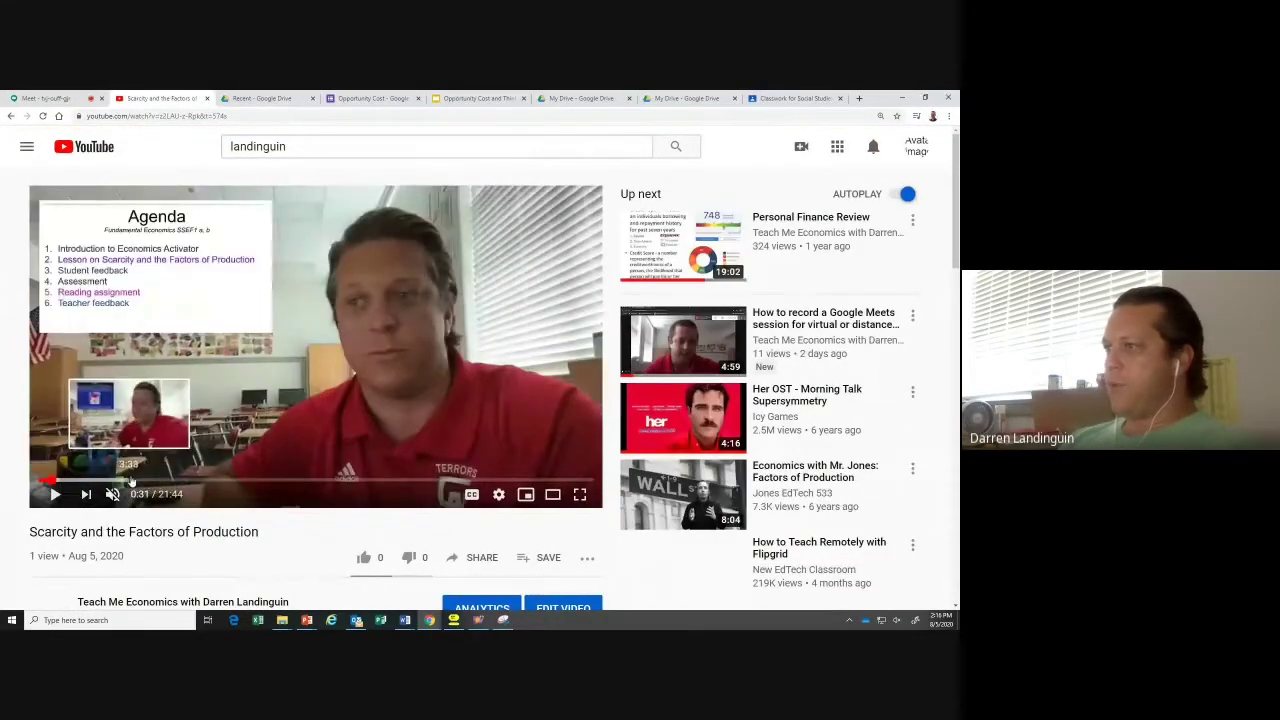
click(132, 483)
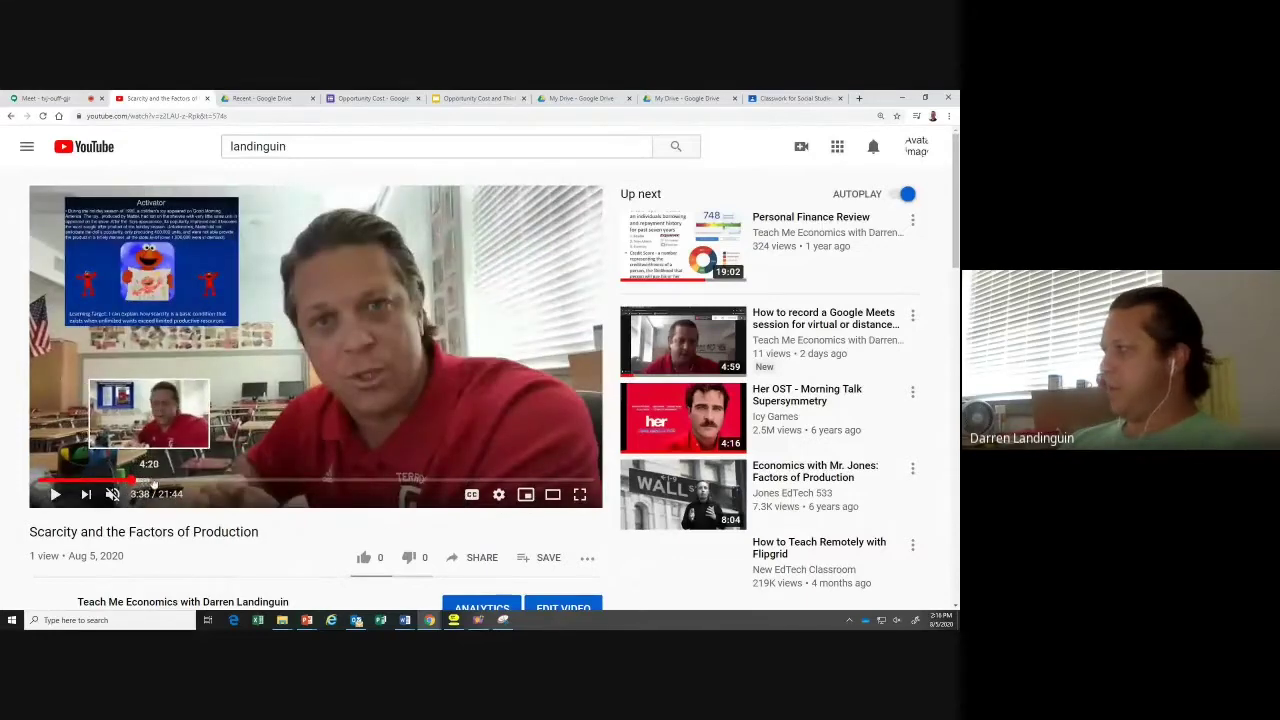
click(581, 495)
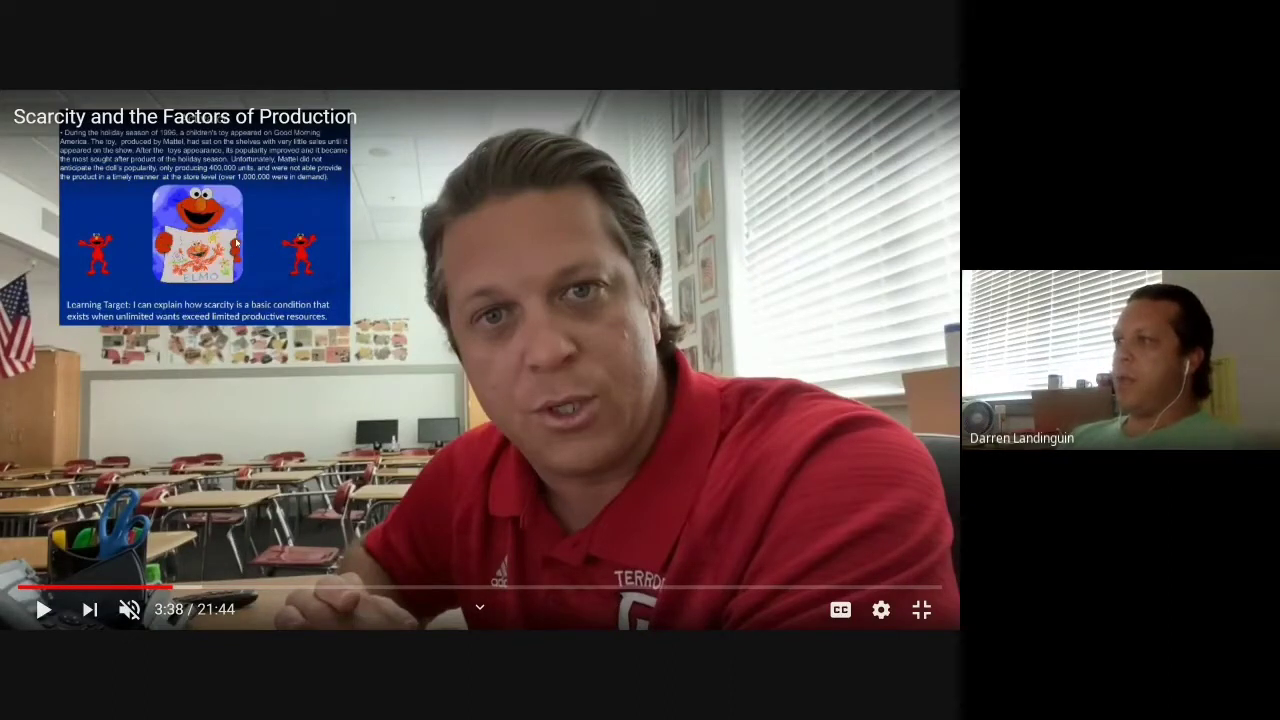
Skip ahead in stages from 4:07 through 6:04 and 7:37 to the Application Question slide at 9:00
click(195, 592)
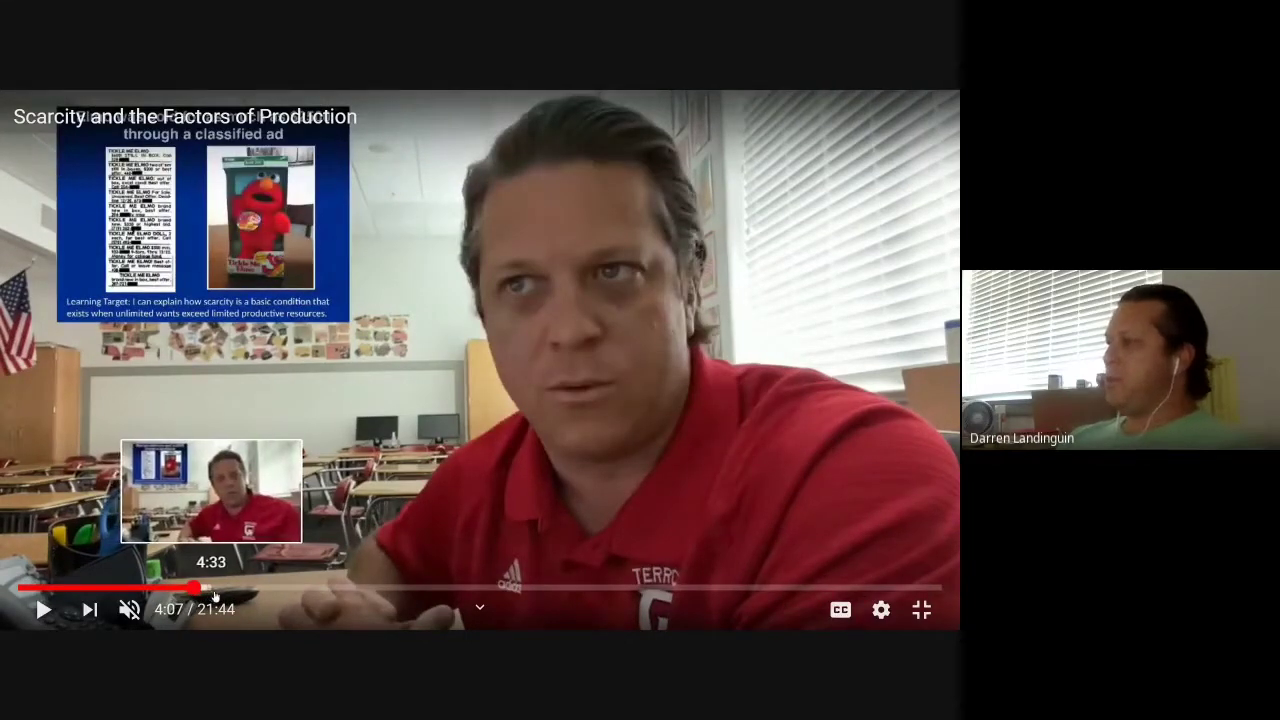
click(228, 591)
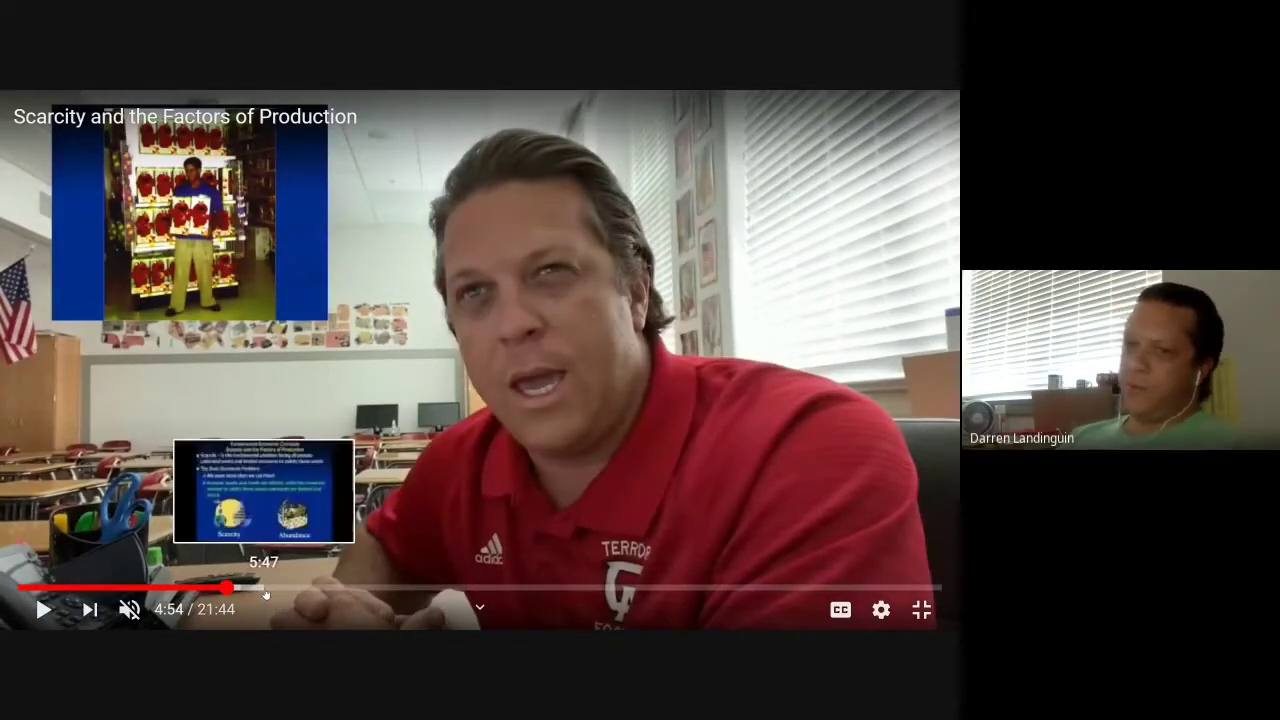
click(265, 594)
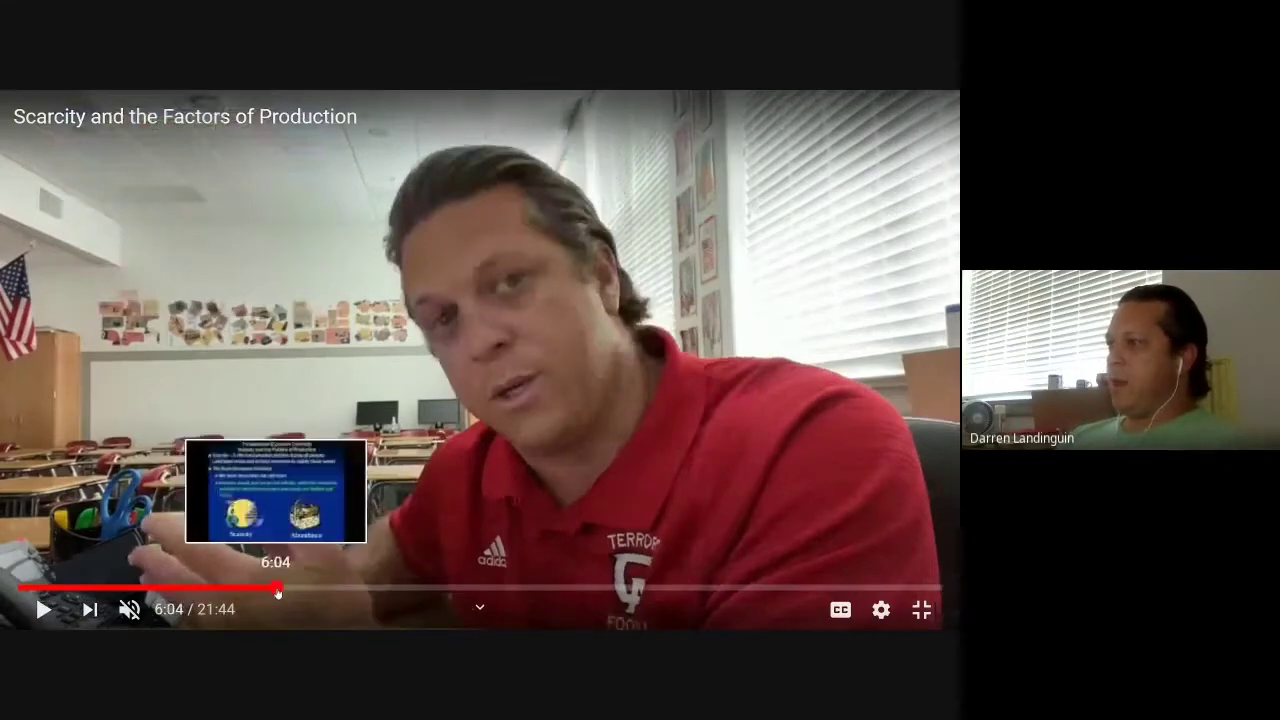
click(275, 594)
click(296, 594)
click(333, 594)
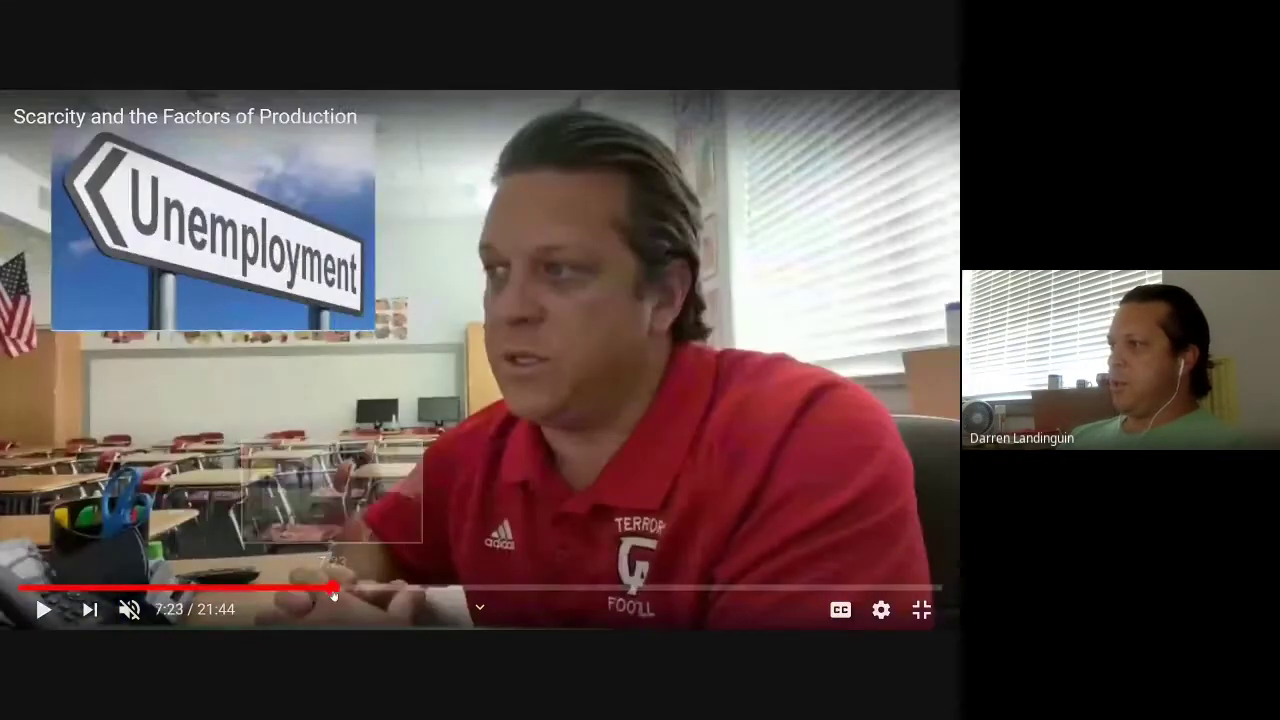
click(343, 594)
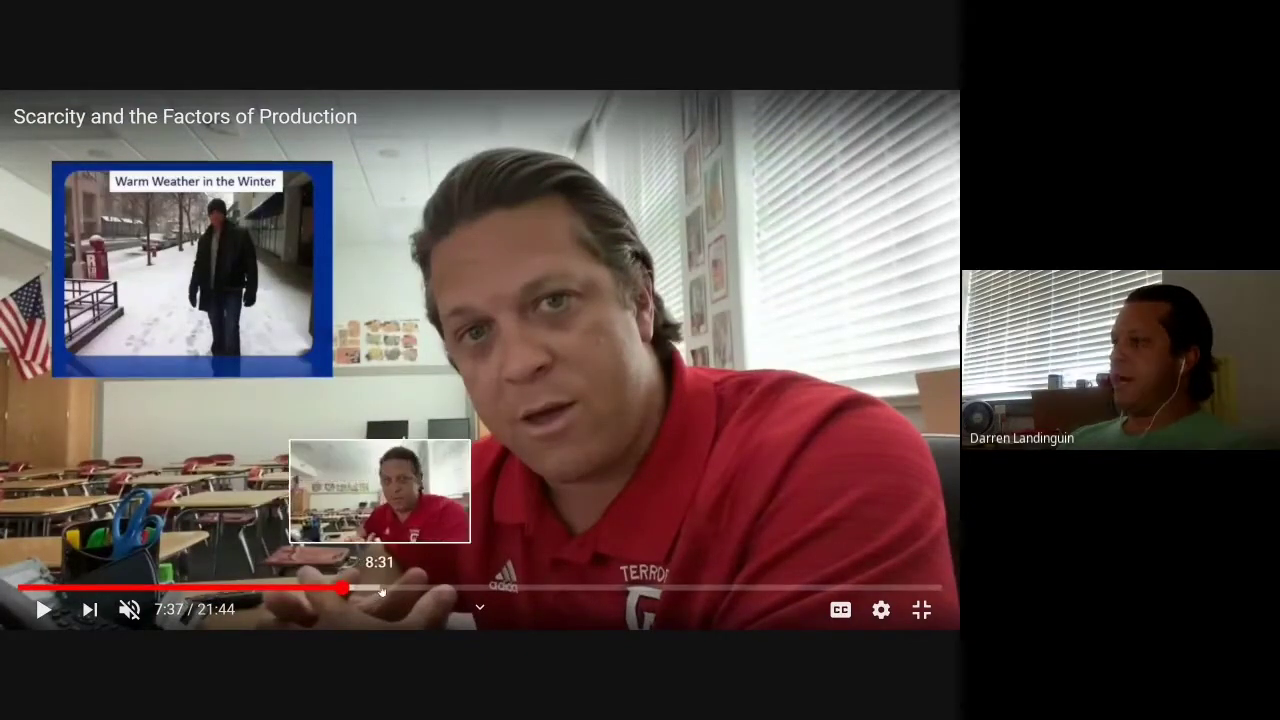
click(376, 590)
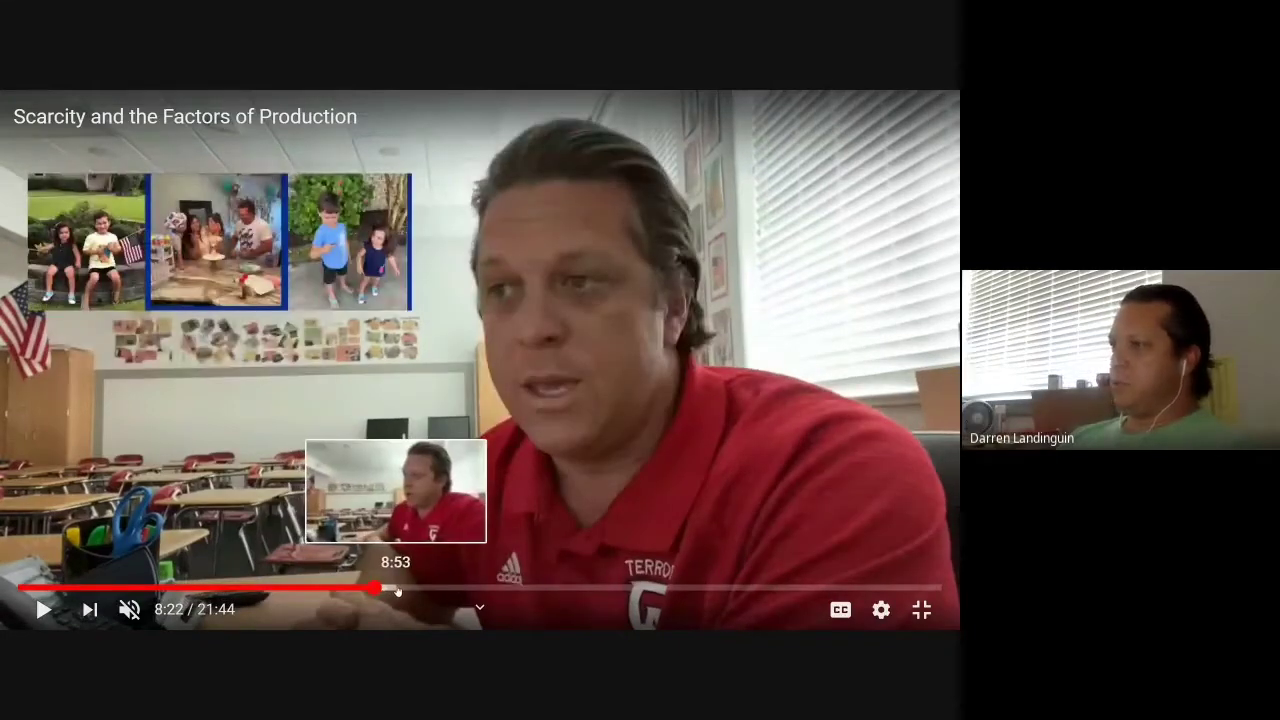
click(398, 590)
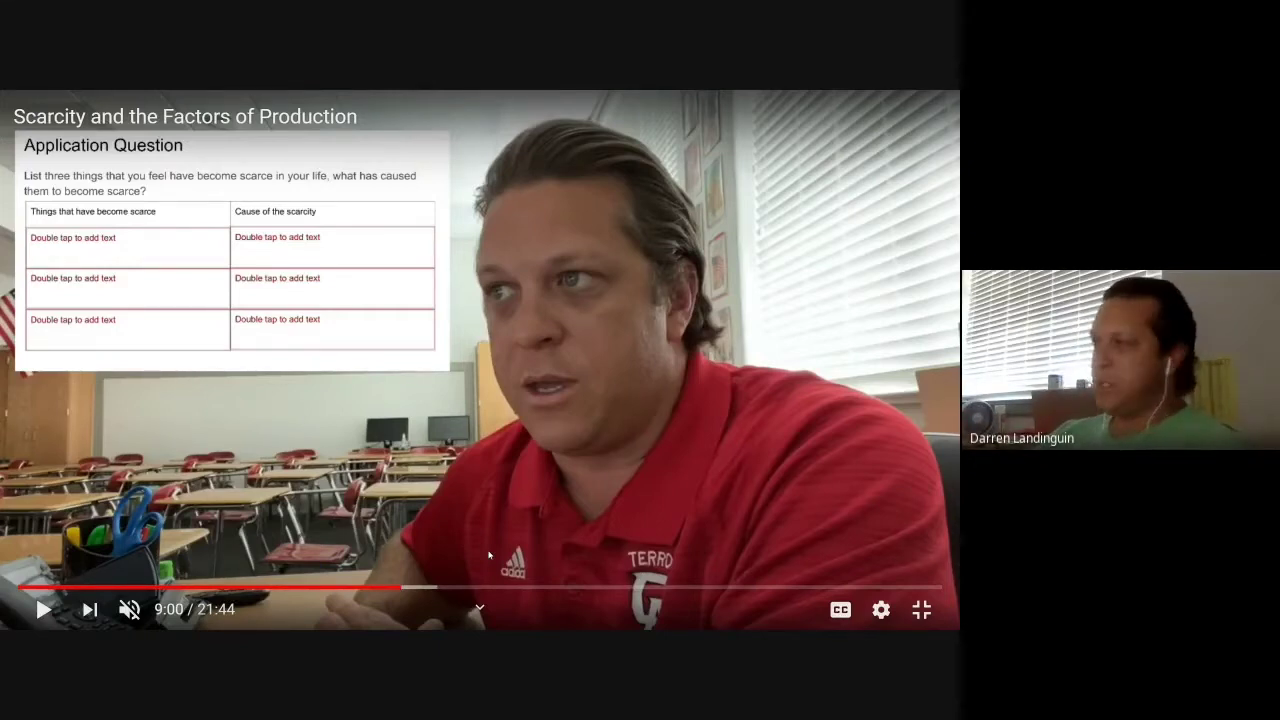
Exit full screen and skip the lesson through 14:23 and 19:53 to the closing slide at 21:15
key(Escape)
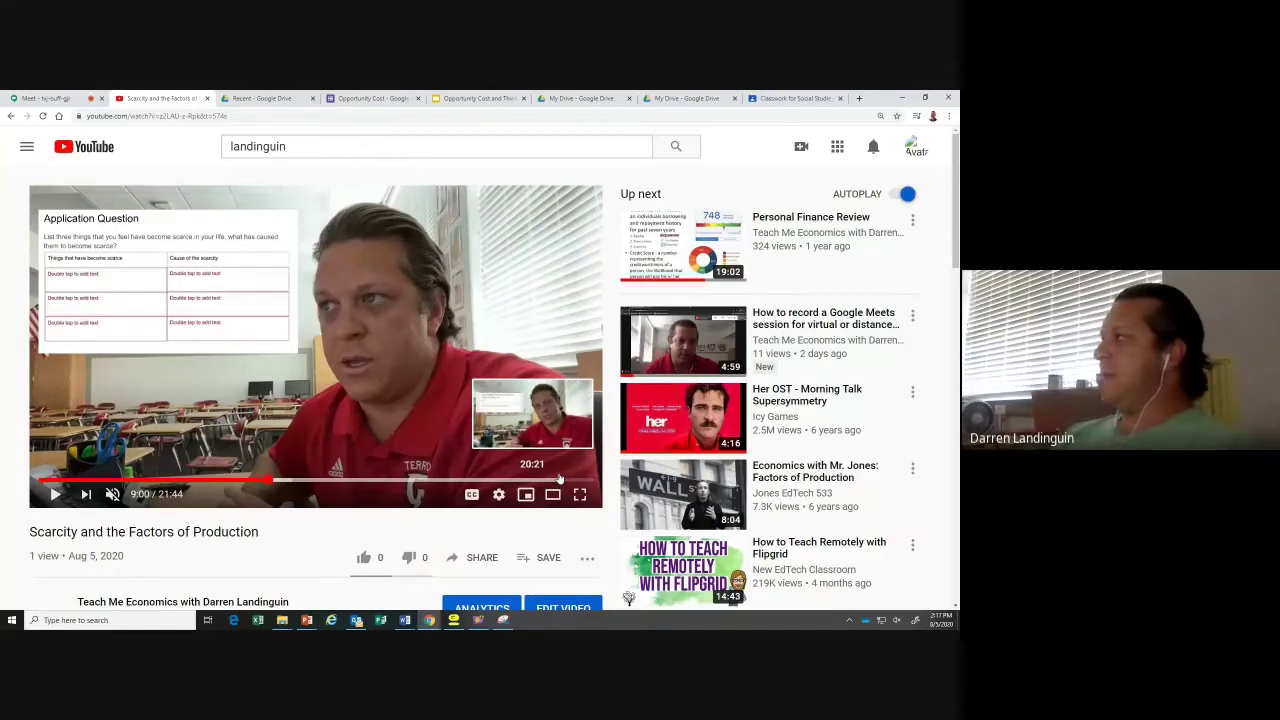
click(407, 483)
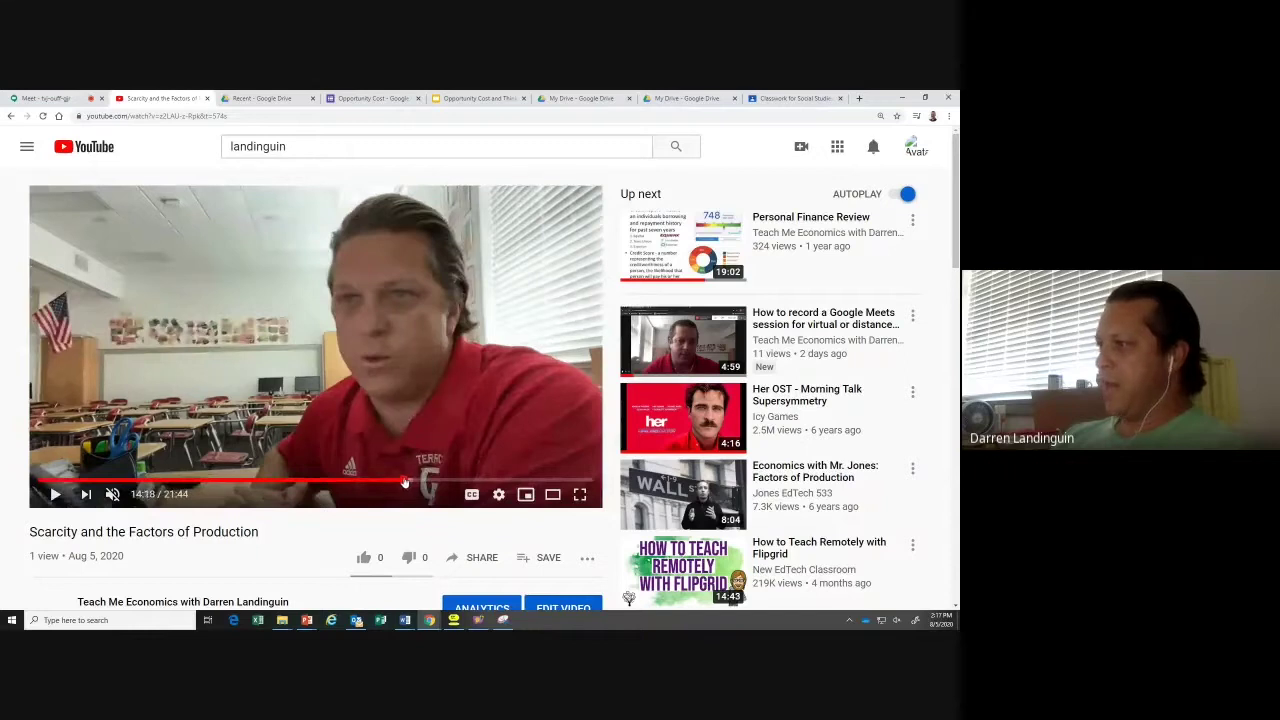
key(Left)
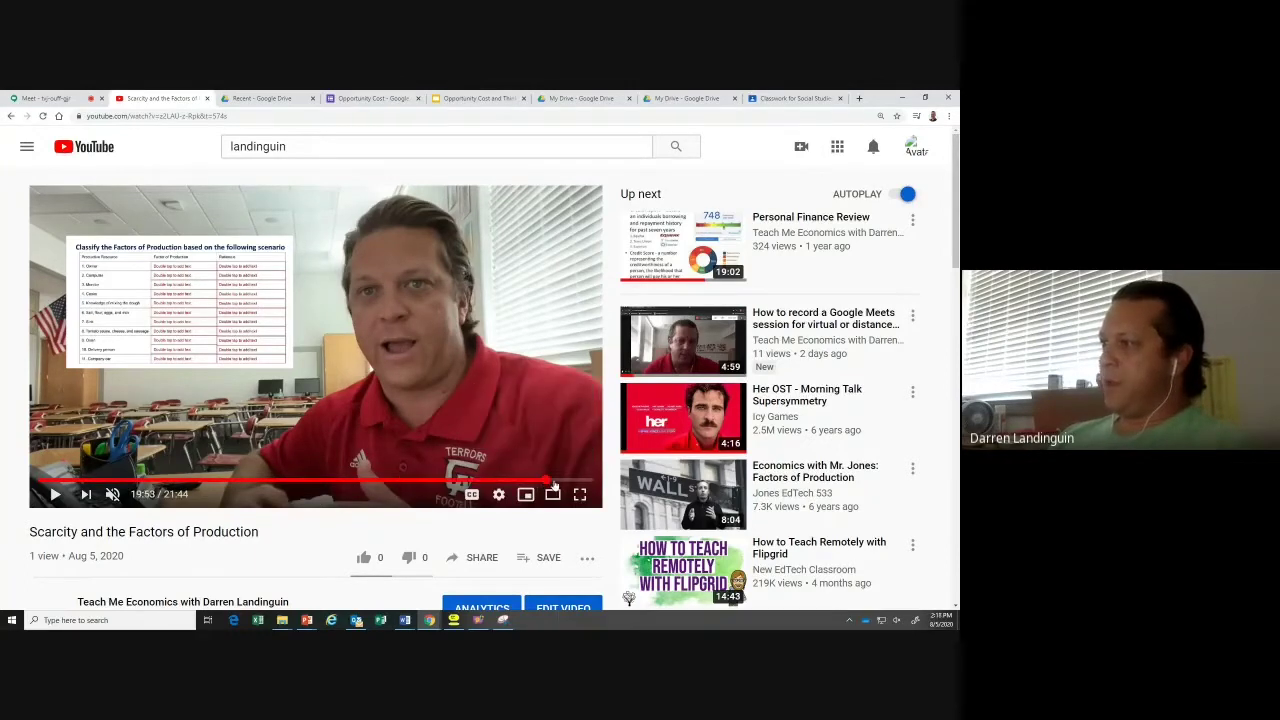
click(549, 482)
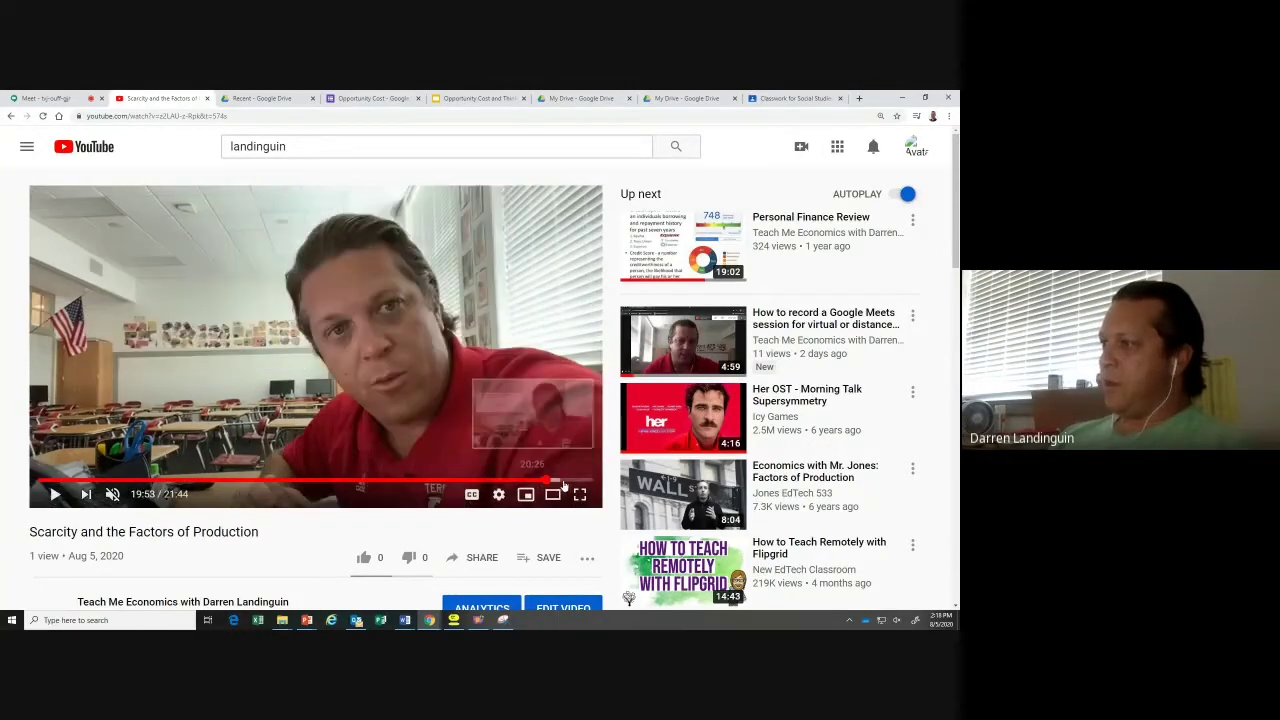
click(570, 483)
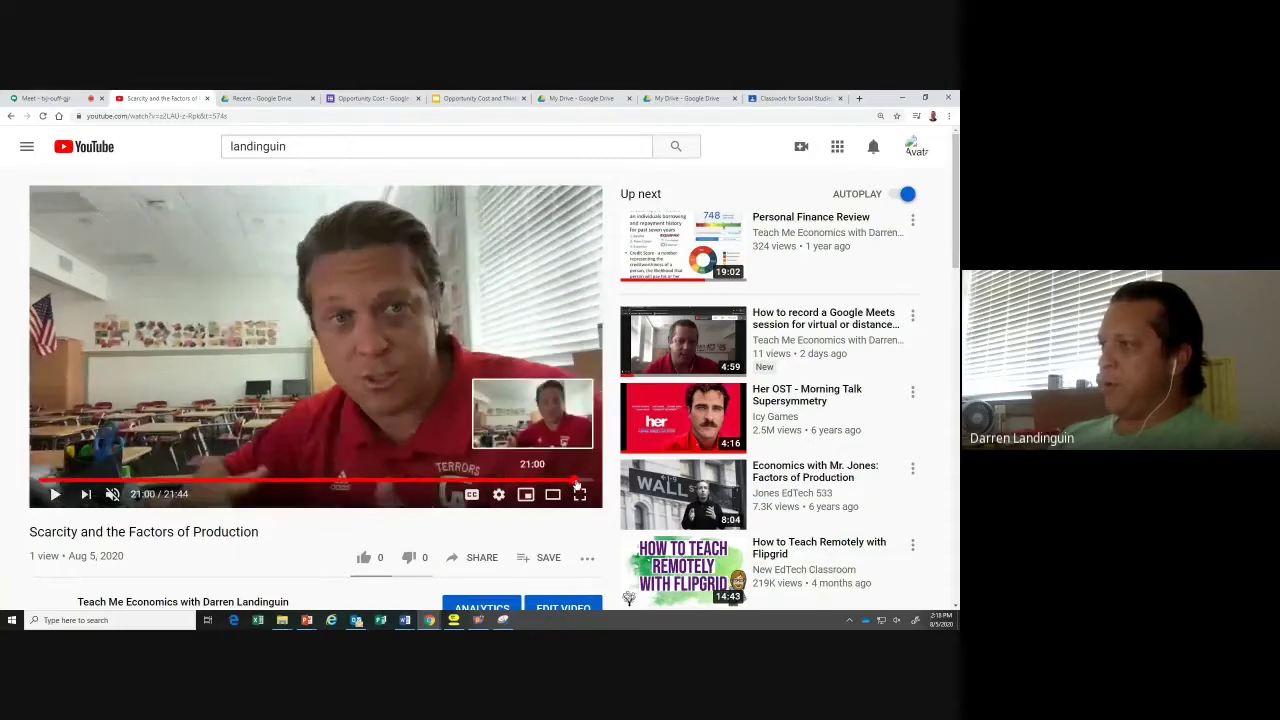
click(576, 483)
click(580, 483)
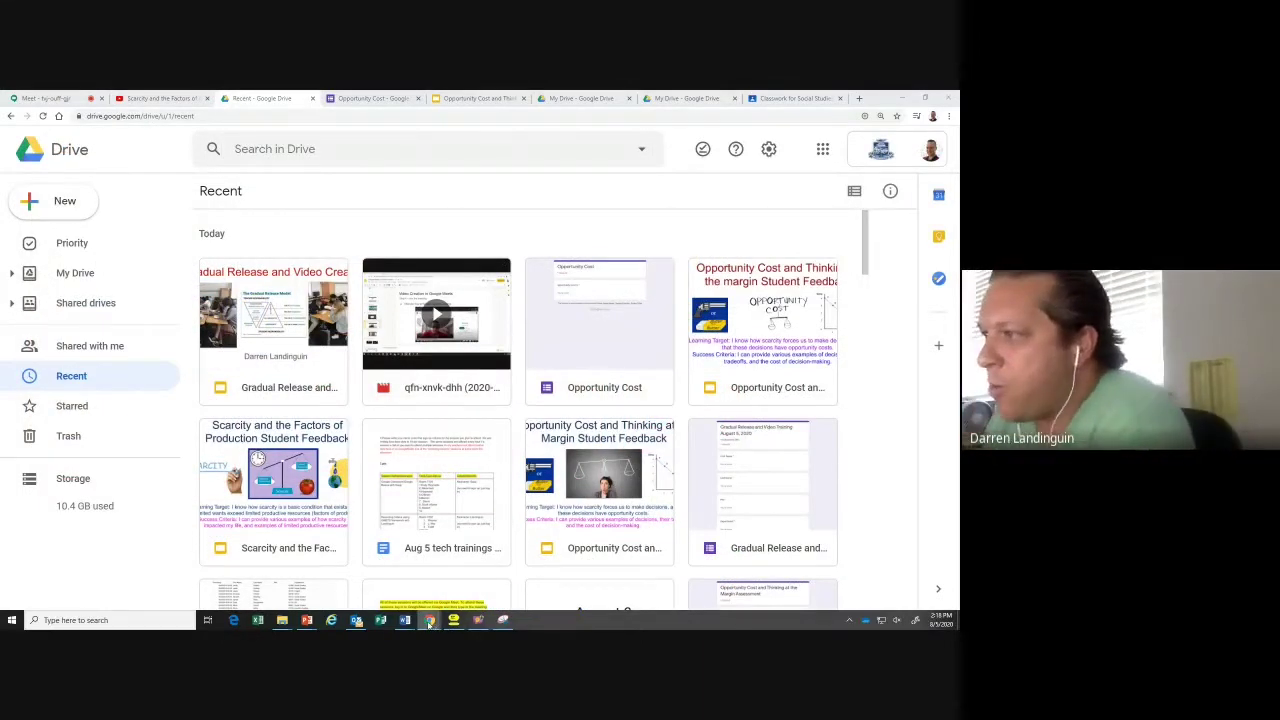
Return to the lesson tab, jump back to the 2:19 Student Feedback title slide, then minimize the window
click(165, 99)
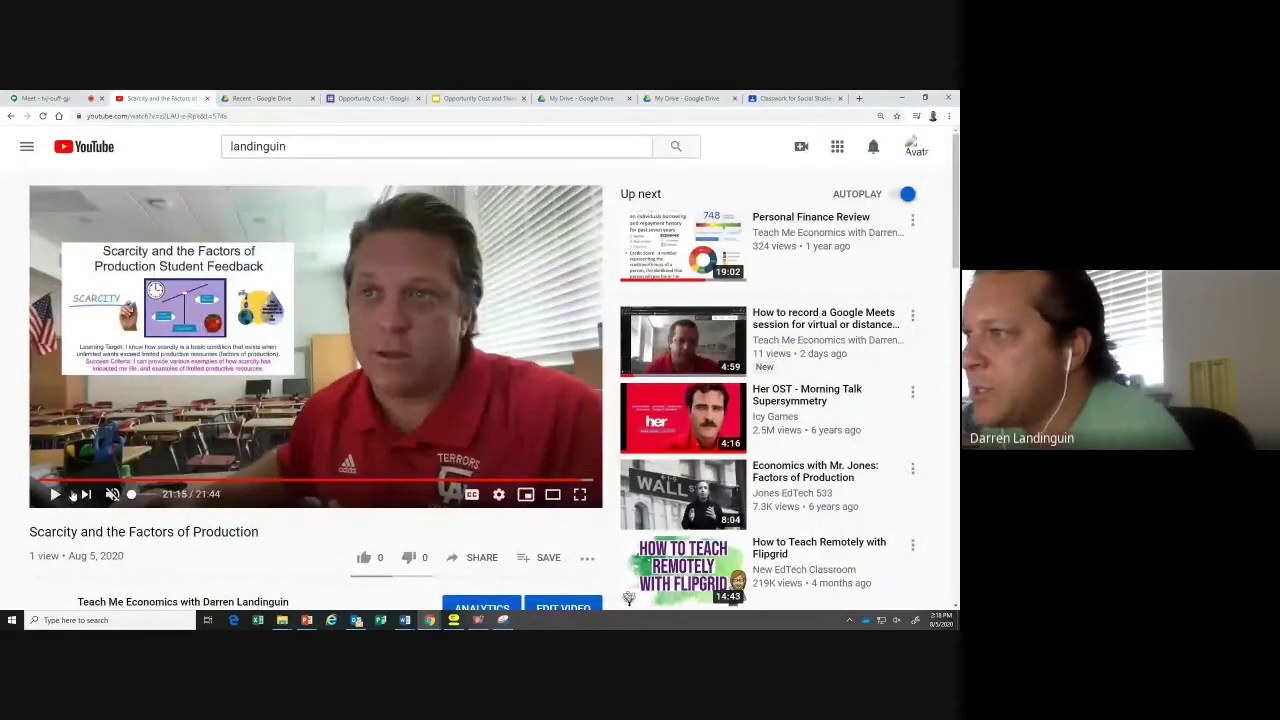
click(98, 482)
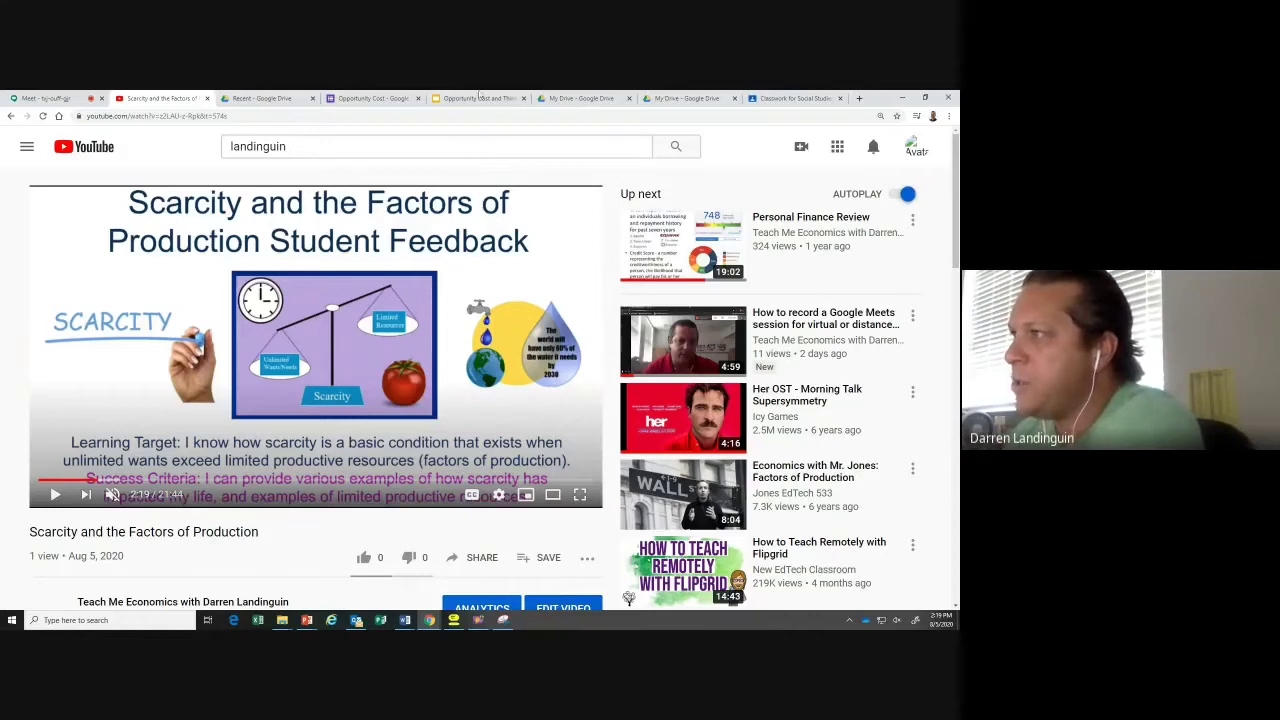
click(902, 97)
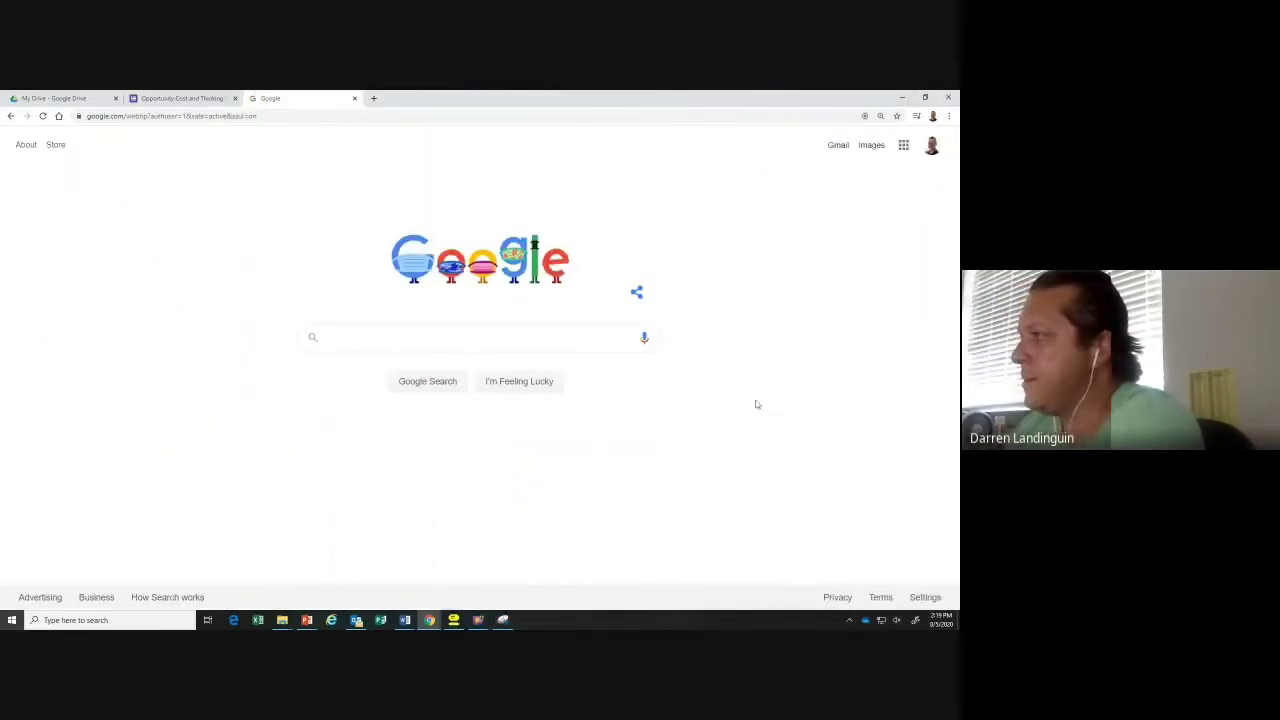
Switch this tab to Google Drive's My Drive via the Google apps grid
click(903, 145)
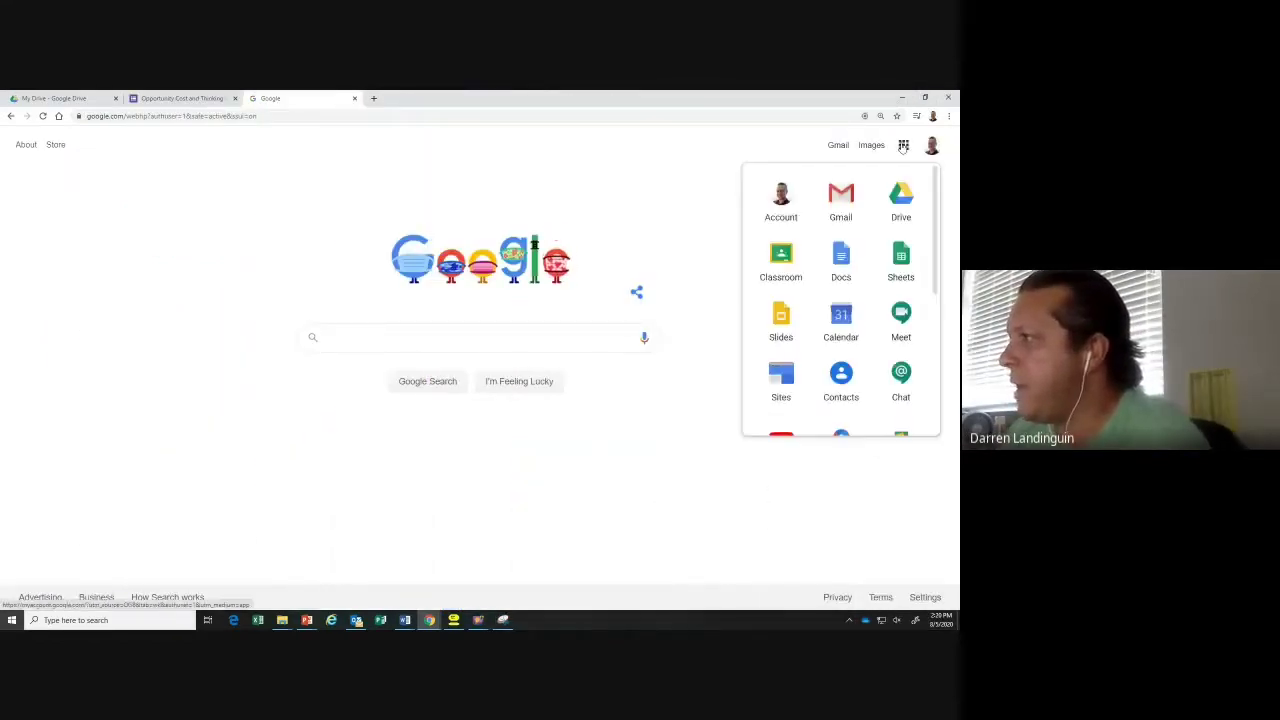
click(901, 200)
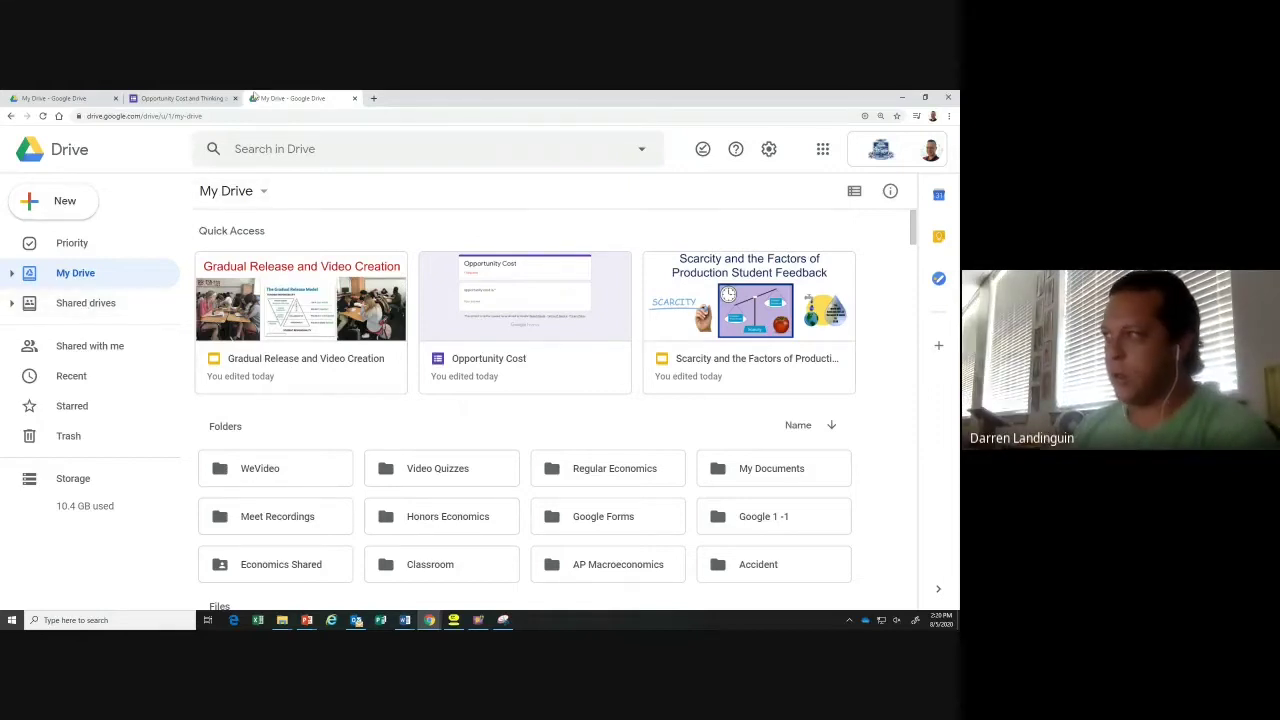
drag(0, 207, 298, 207)
double_click(298, 207)
key(Down)
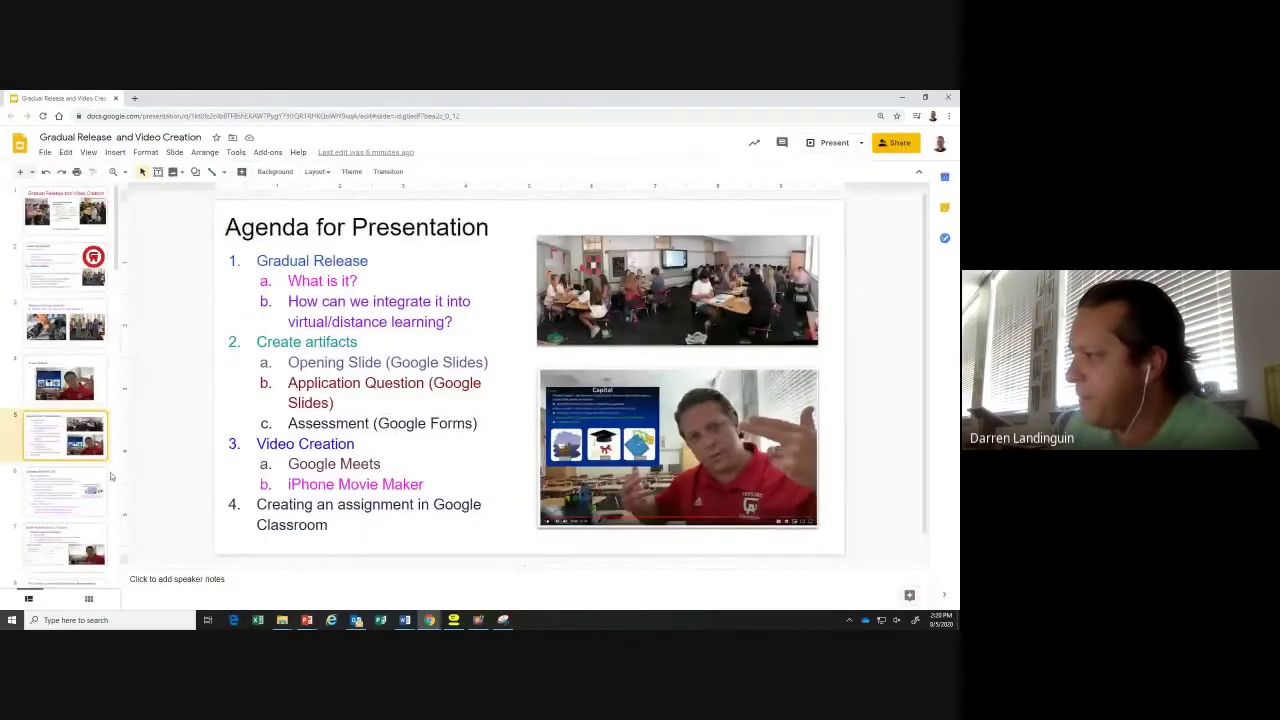
key(Down)
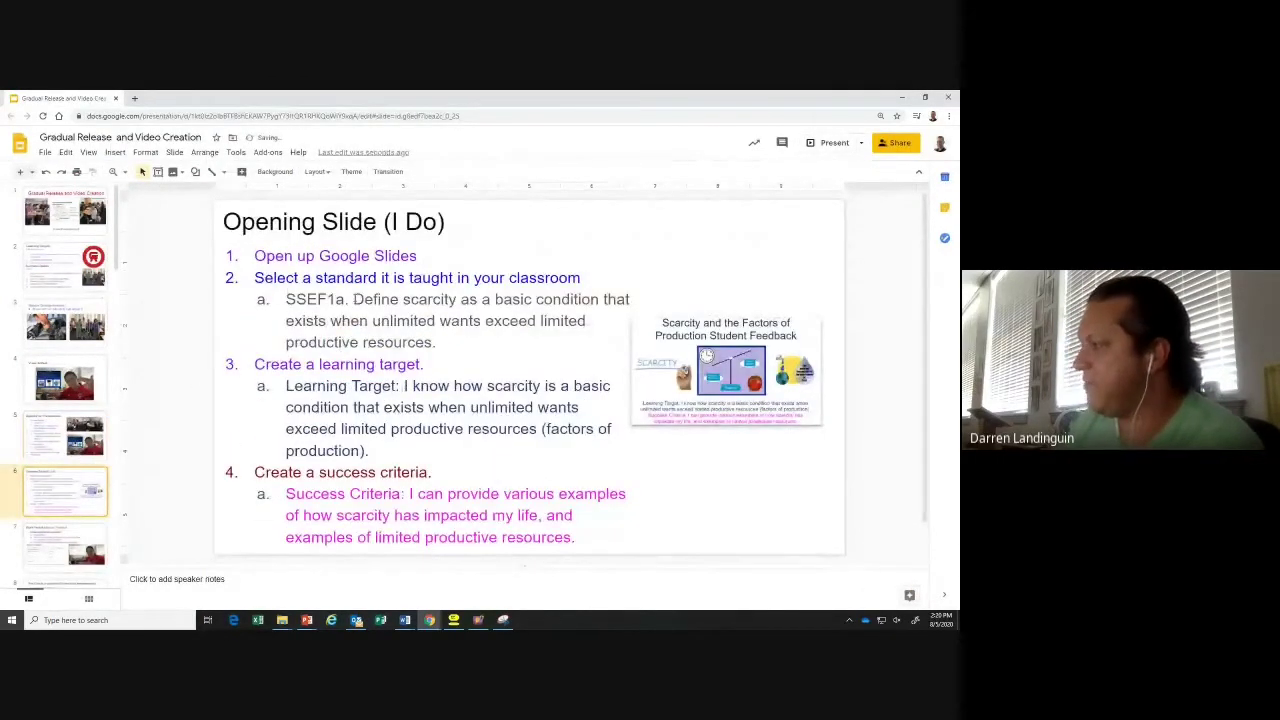
double_click(376, 299)
drag(436, 342, 285, 299)
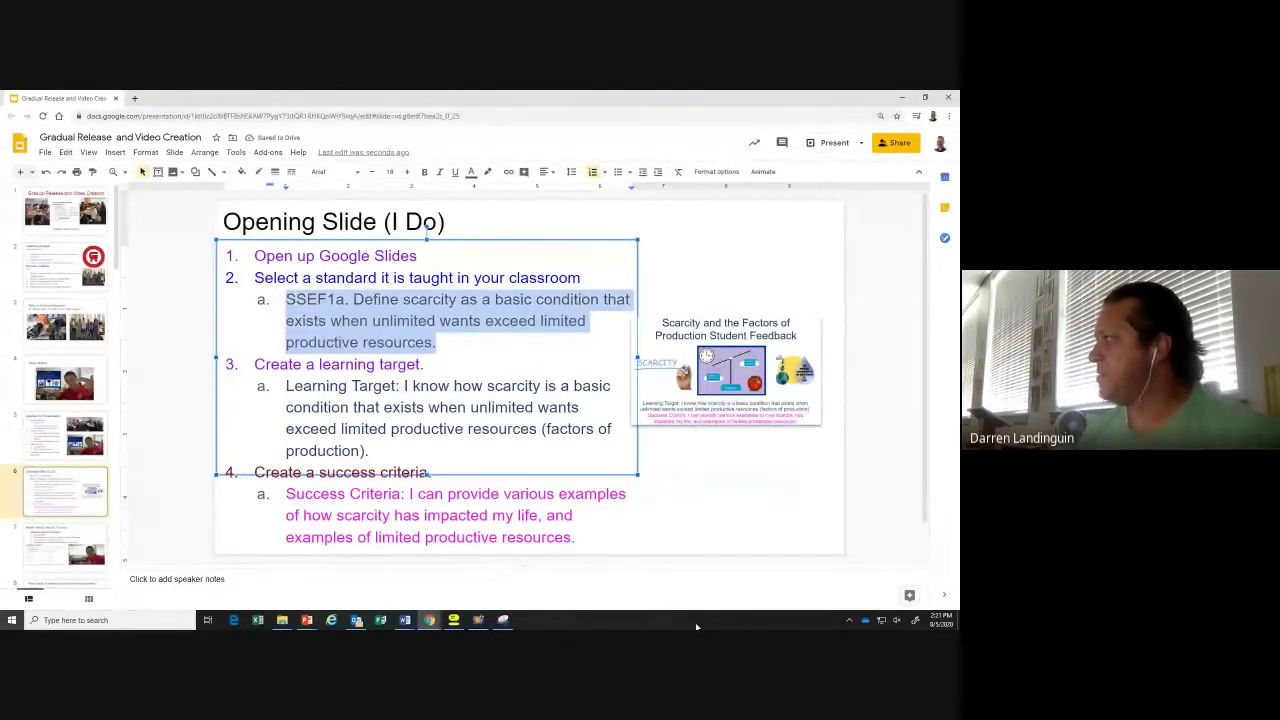